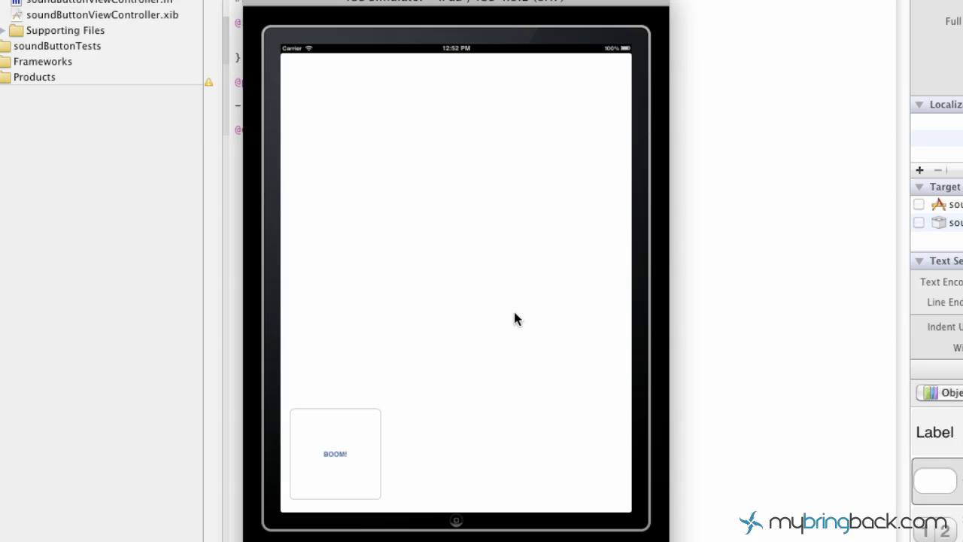
- Rotate the simulated iPad to landscape to see the BOOM button move, then leave the simulator
key(super+Left)
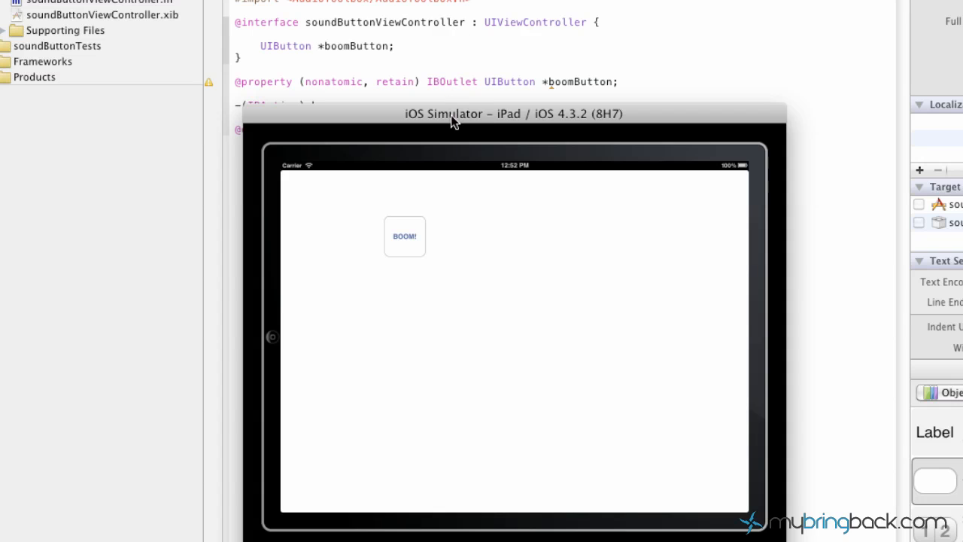
key(super+h)
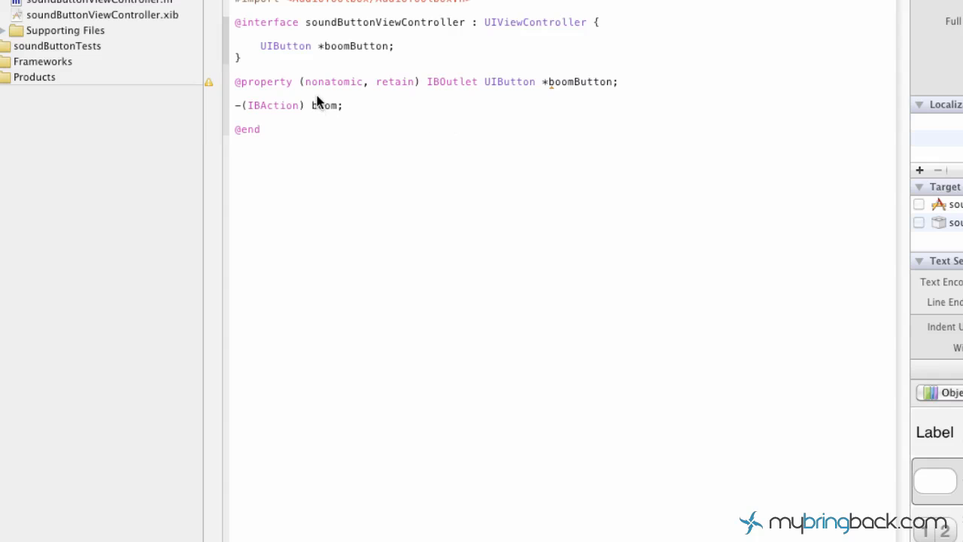
- Review the boomButton ivar and its nonatomic, retain property, then move to the project file list
click(274, 46)
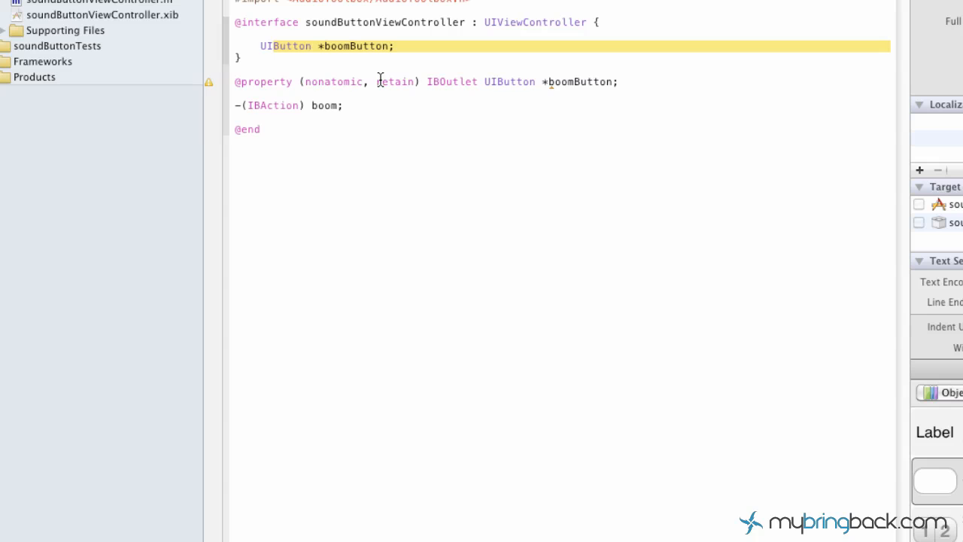
drag(267, 83, 382, 83)
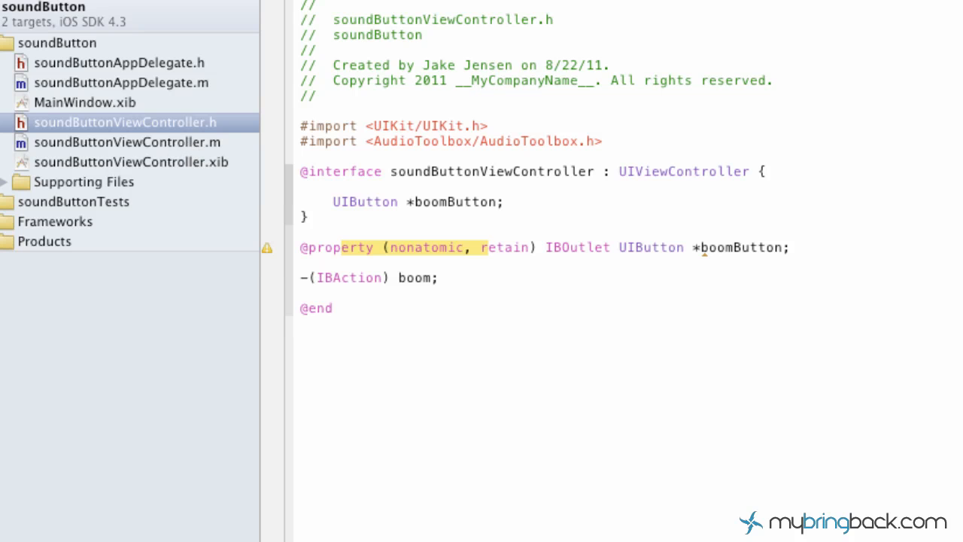
click(128, 376)
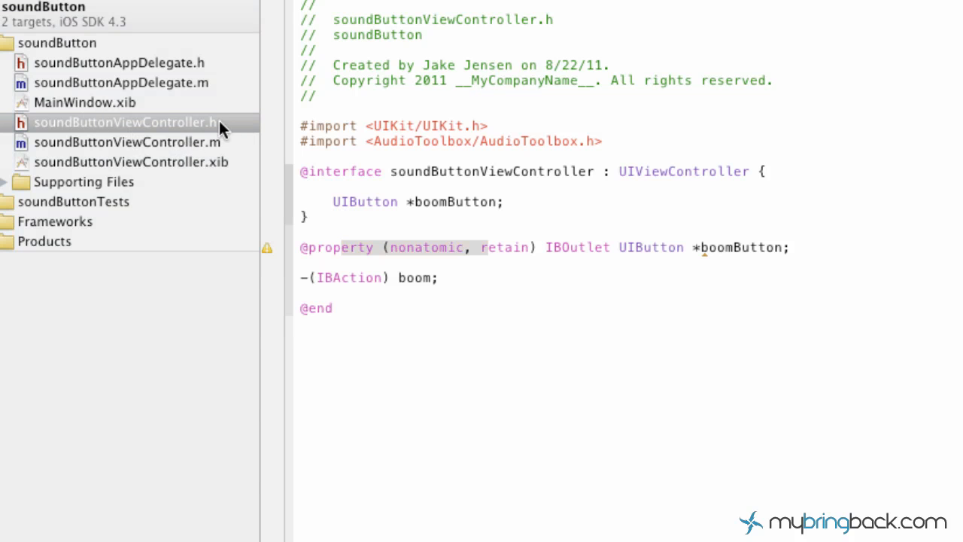
click(199, 140)
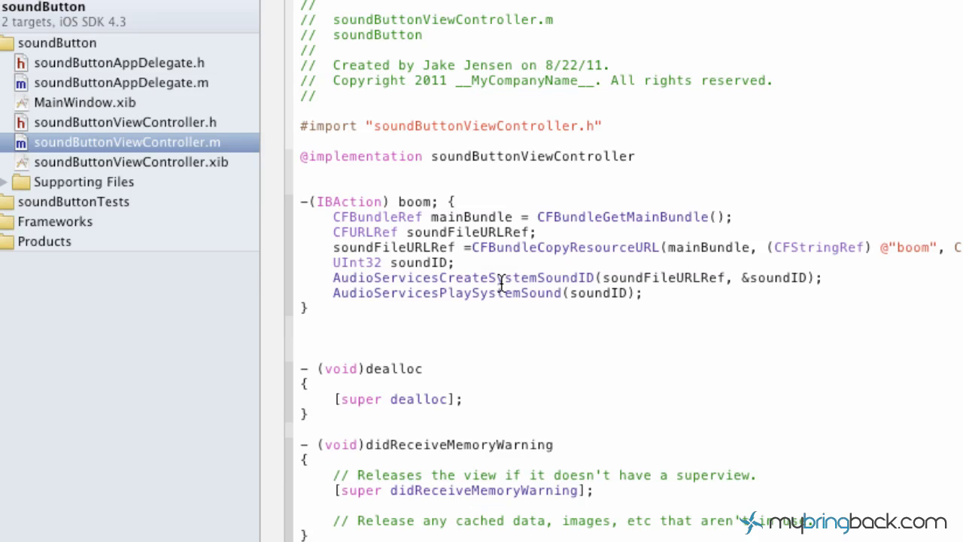
click(354, 173)
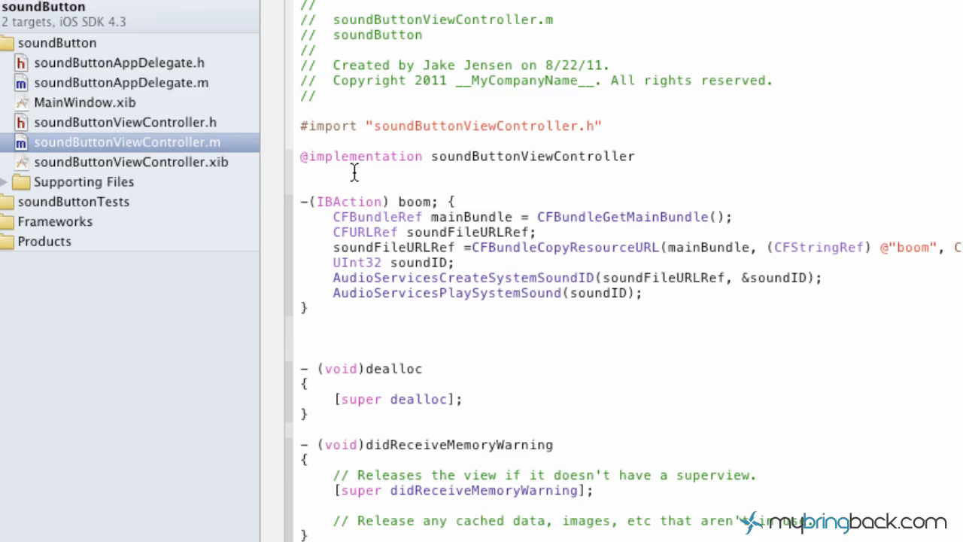
text(@sy)
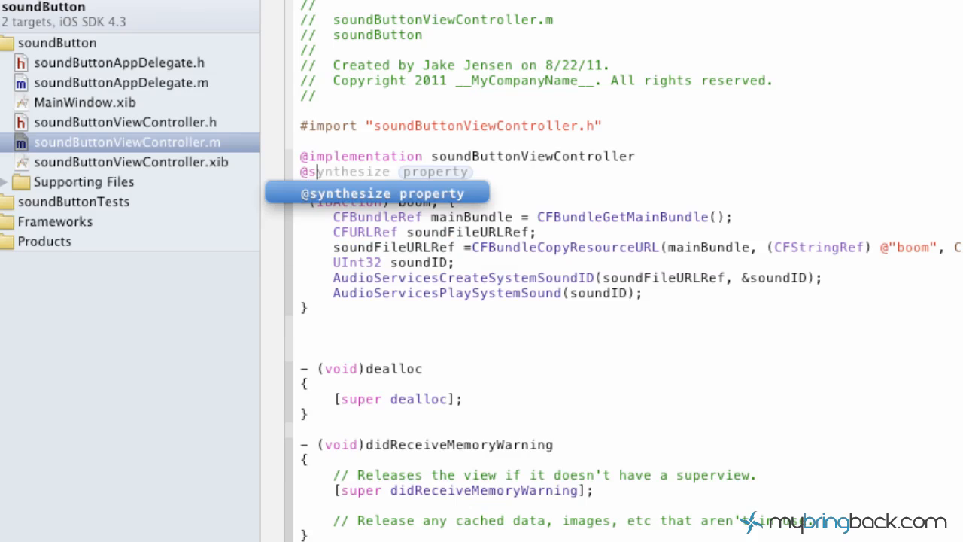
key(Tab)
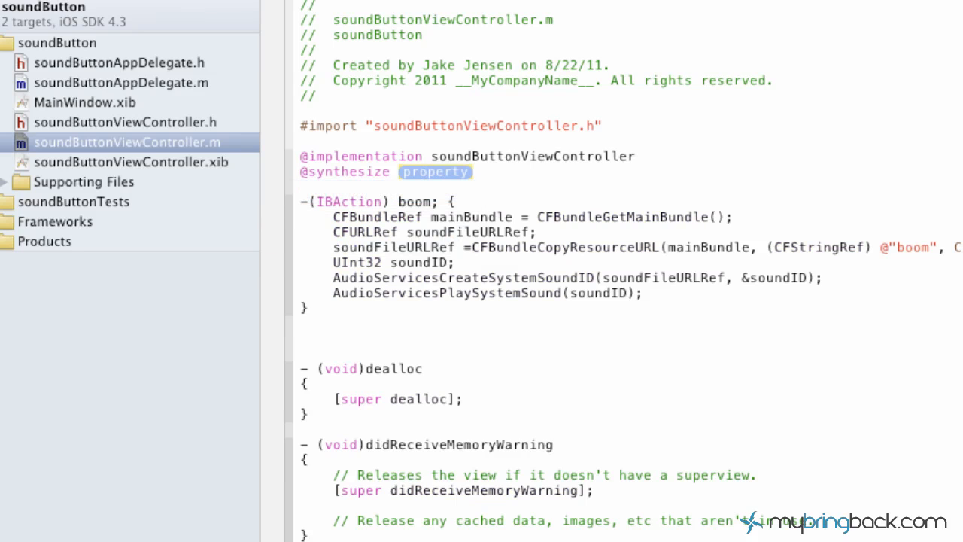
text(boom)
key(Tab)
text(;)
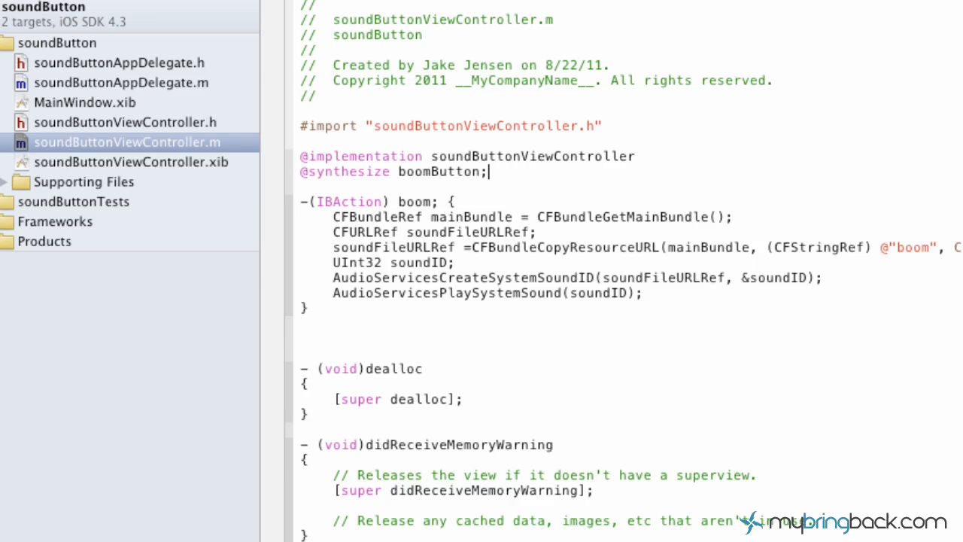
key(Return)
key(Return)
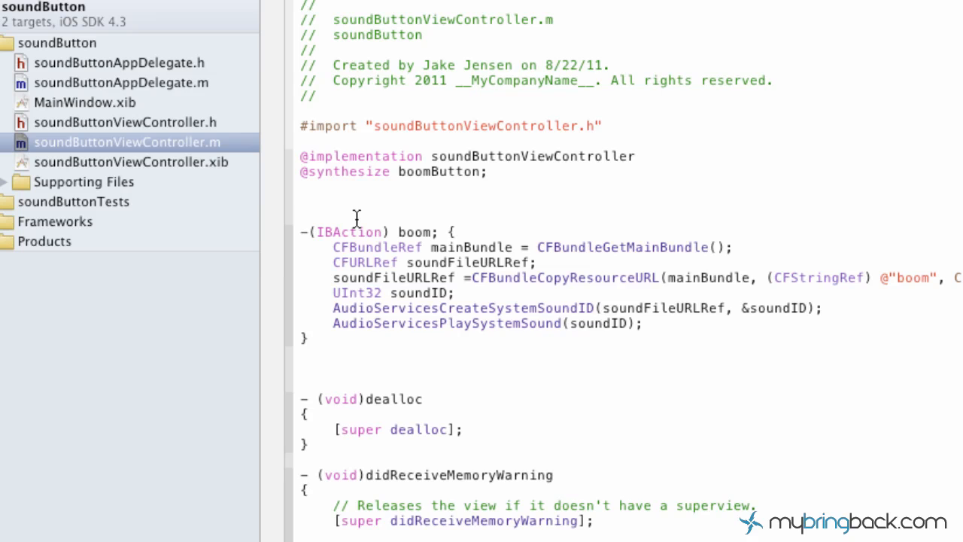
text(-()
text(void)i)
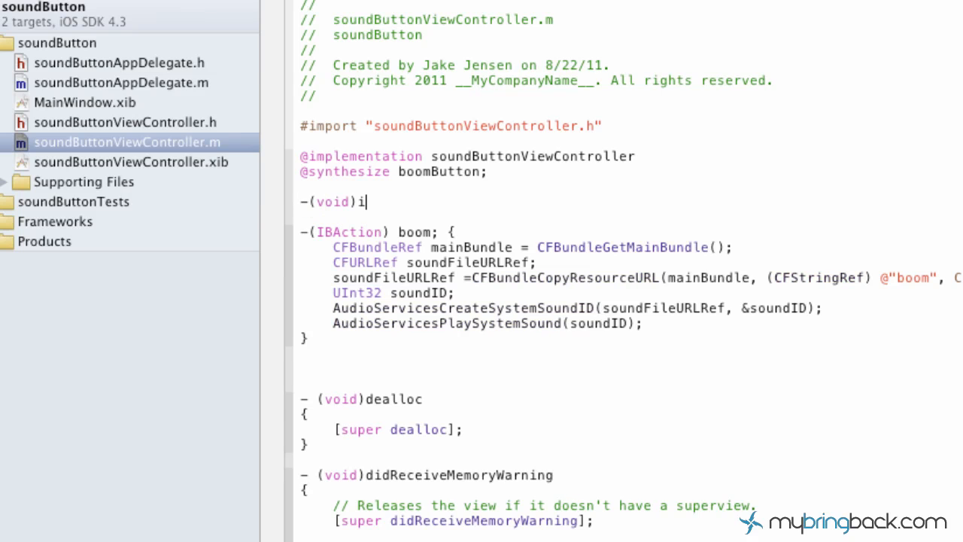
text(wil)
- Declare an empty -(void)willAnimateRotationToInterfaceOrientation:duration: method with braces via completion
key(BackSpace)
key(BackSpace)
key(BackSpace)
text(wil)
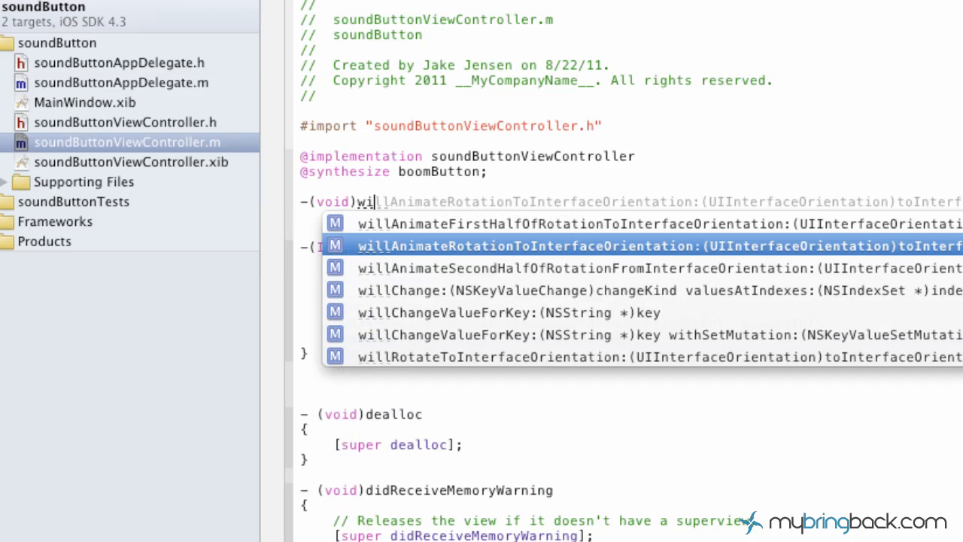
text(lAnimateRotation)
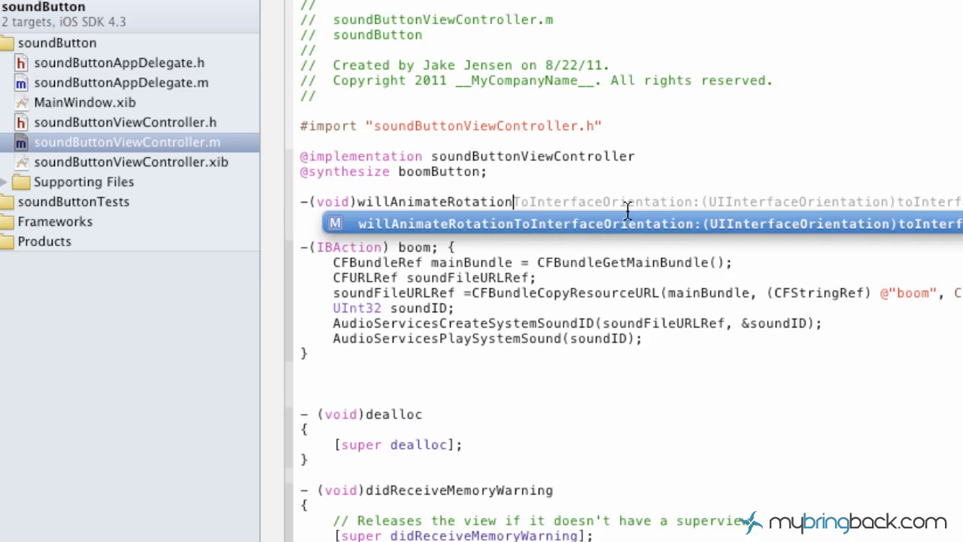
key(Tab)
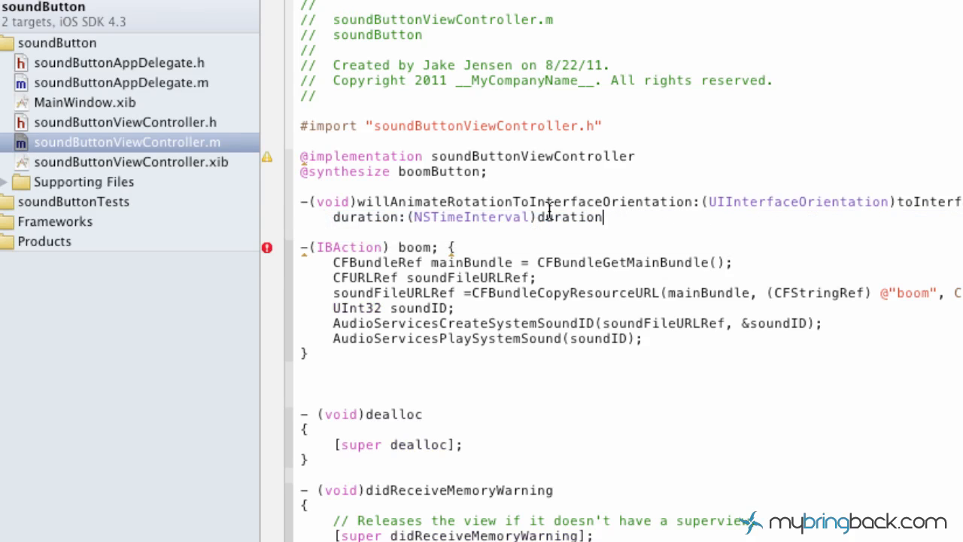
drag(406, 201, 962, 202)
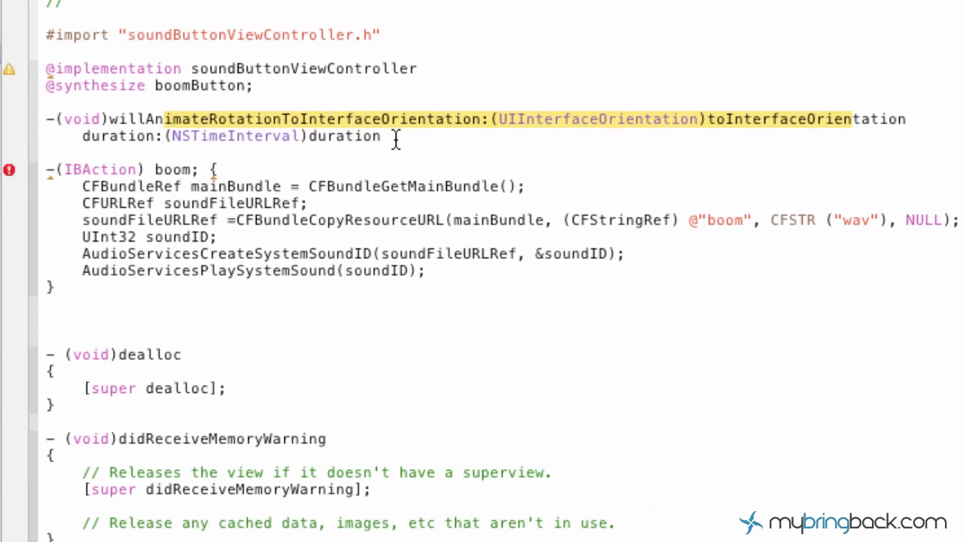
click(409, 139)
text({)
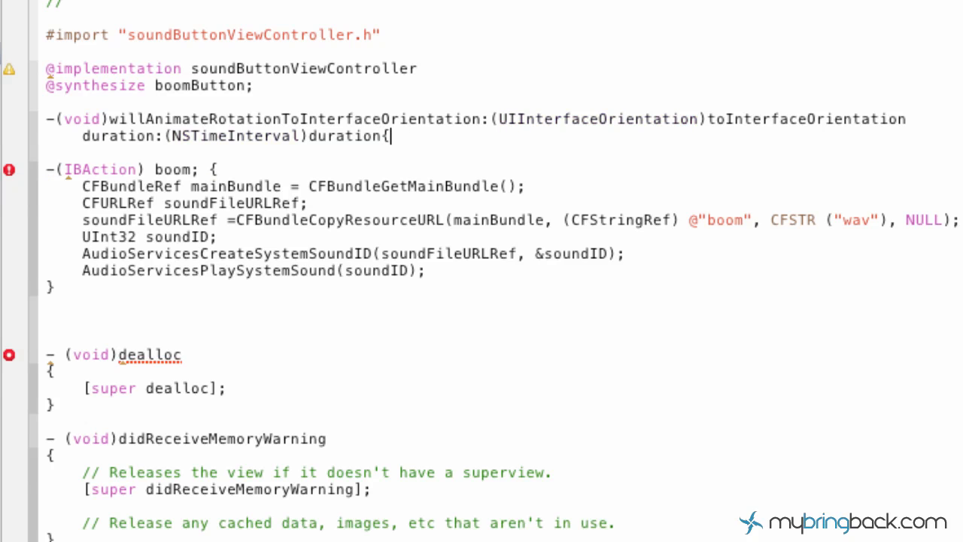
key(Return)
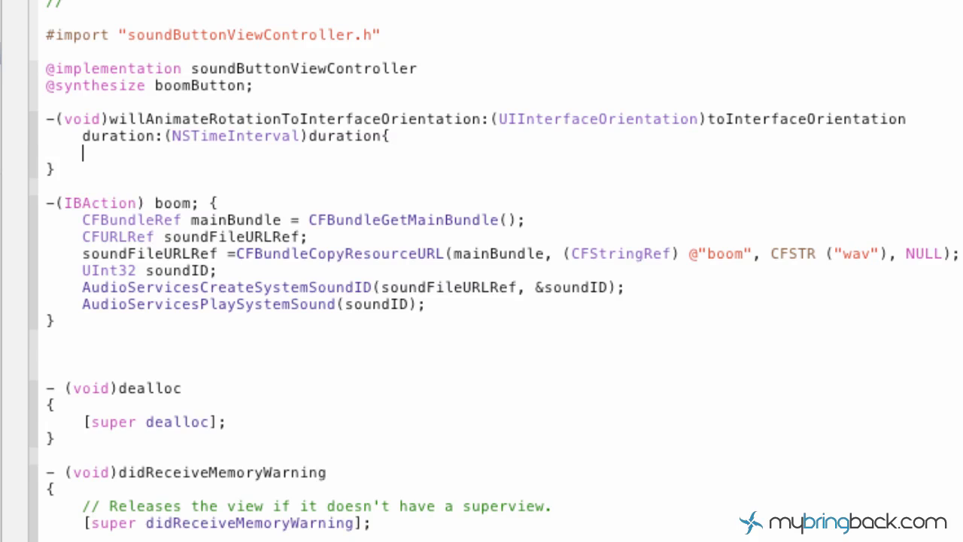
text(if()
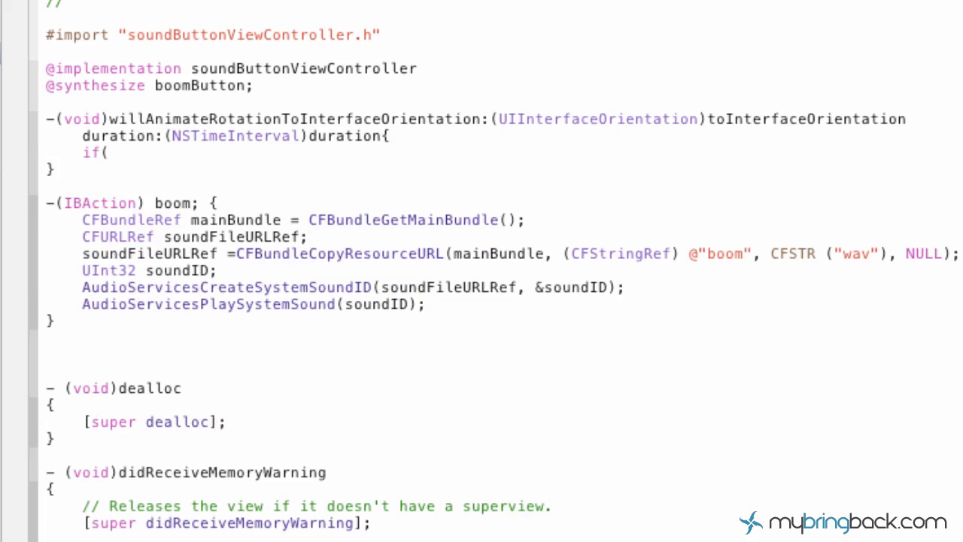
text(toIn)
- Begin the method with if(toInterfaceOrientation == UIInterfaceOrientationPortrait) using completions
key(Tab)
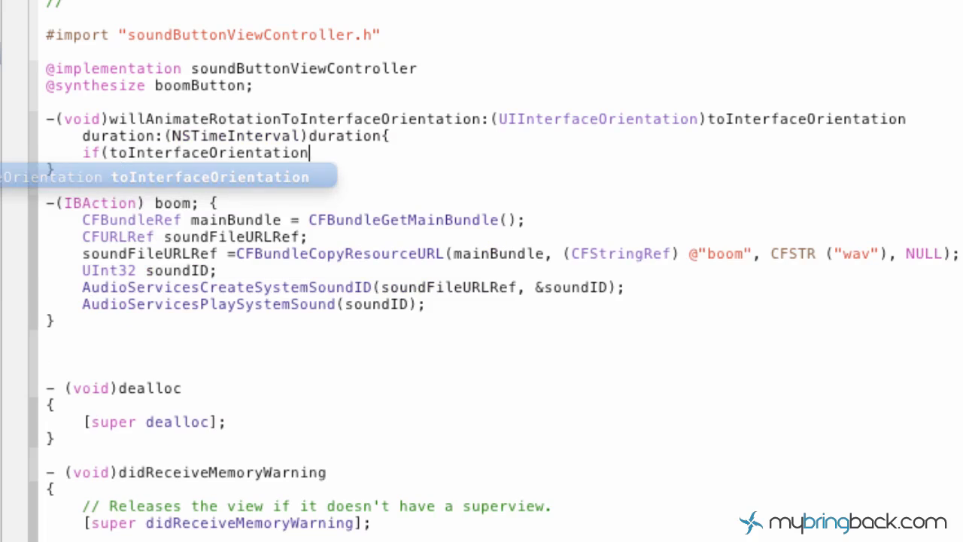
text( ==)
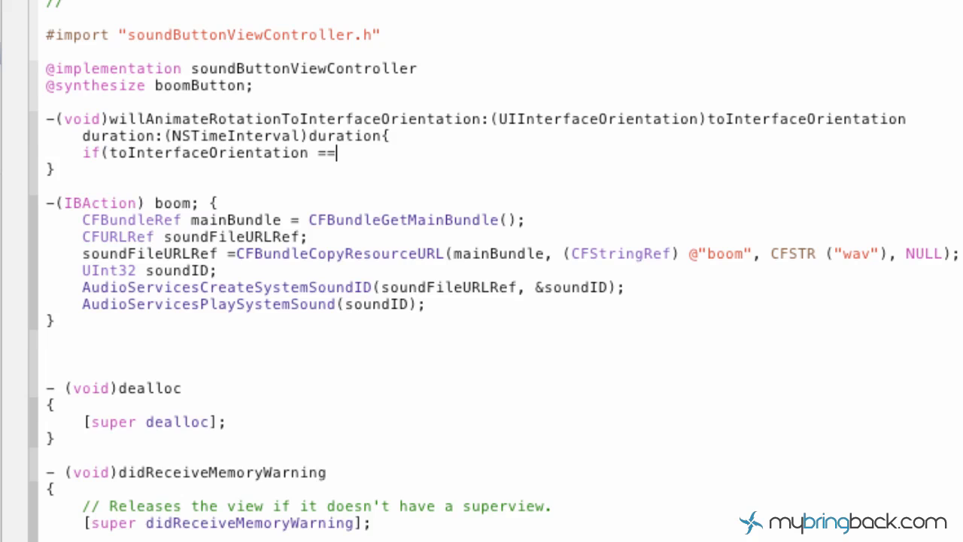
text( UI)
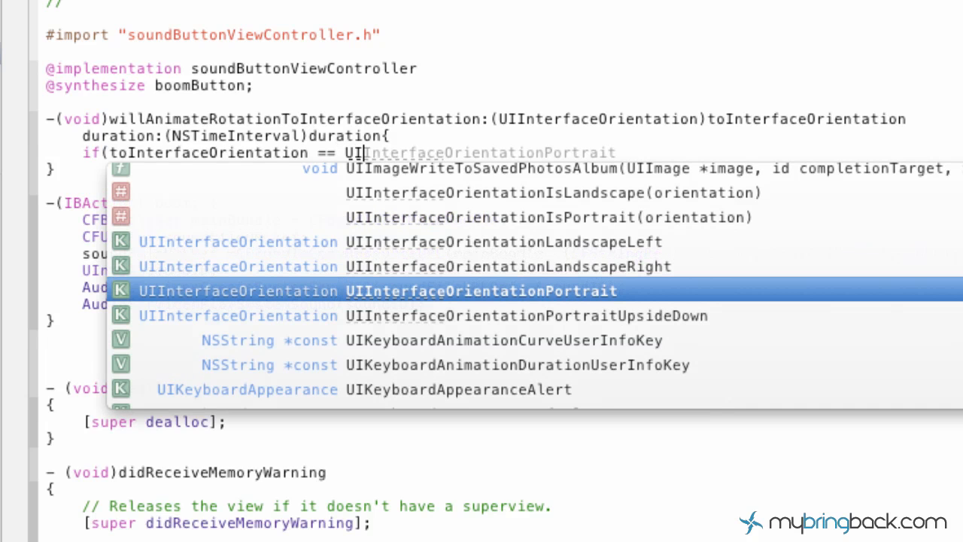
key(Tab)
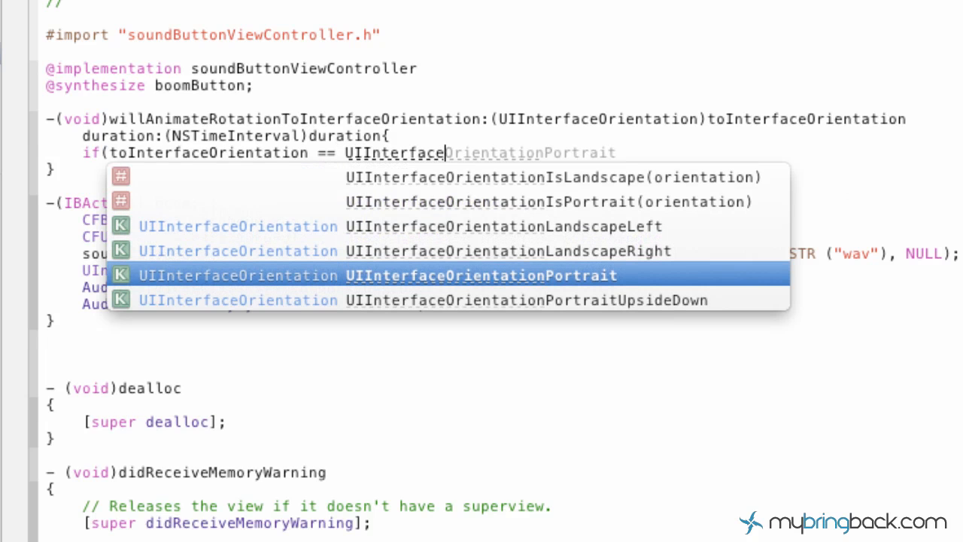
key(Tab)
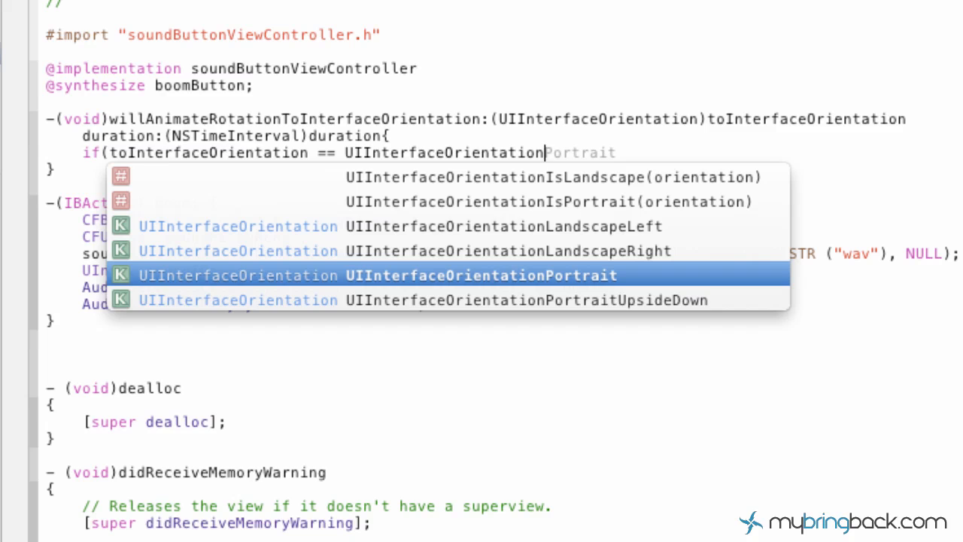
key(Tab)
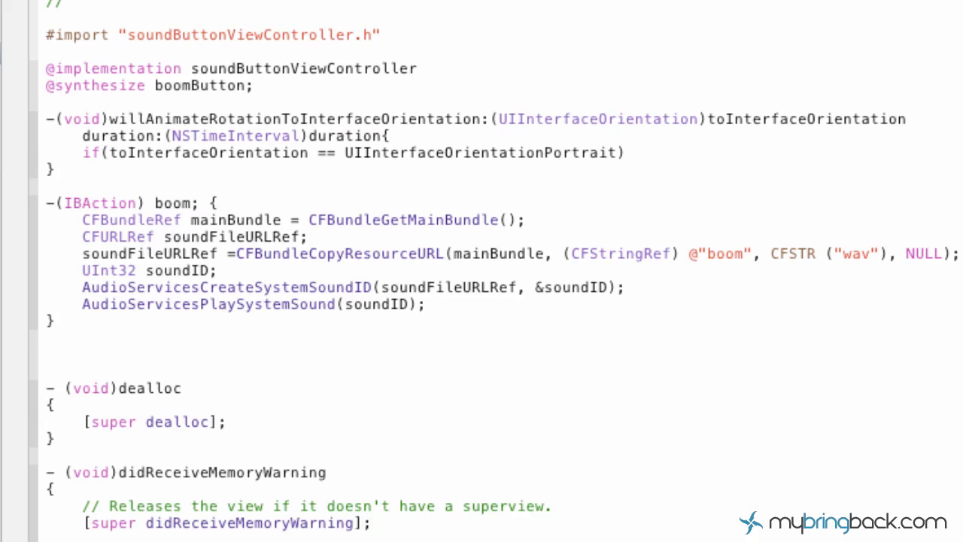
text(){)
- In the portrait branch add boomButton.frame = CGRectMake(...) and review its x, y, width, height placeholders
key(Return)
text(bo)
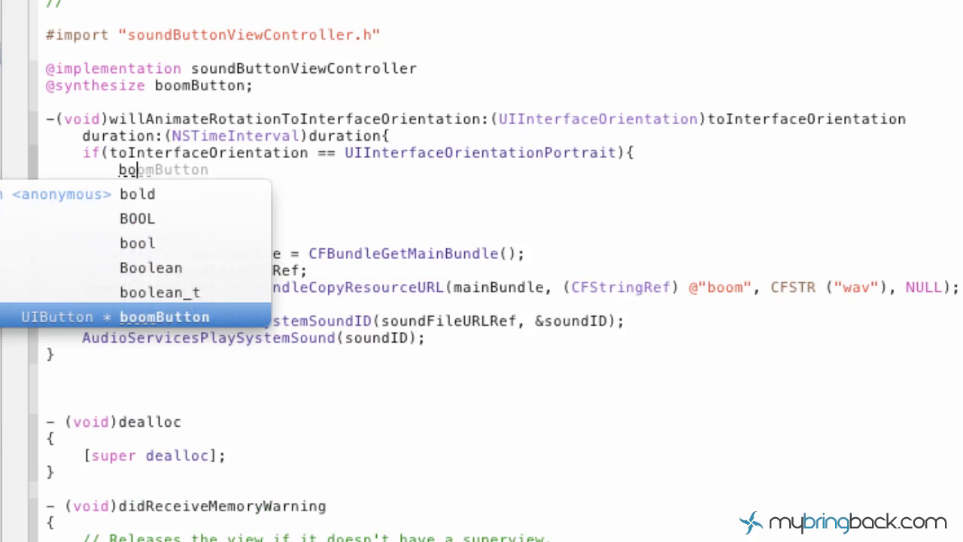
text(omB)
key(Tab)
text(.)
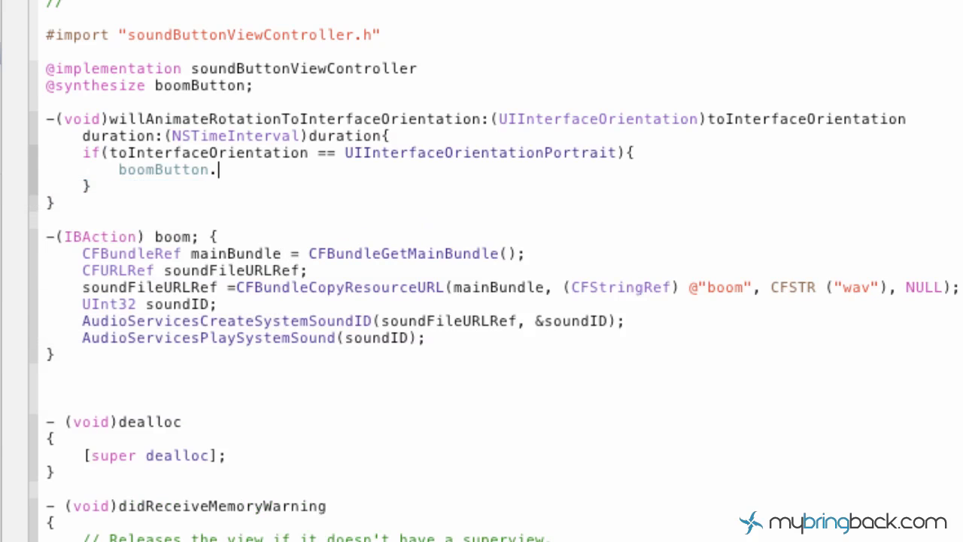
text(frame )
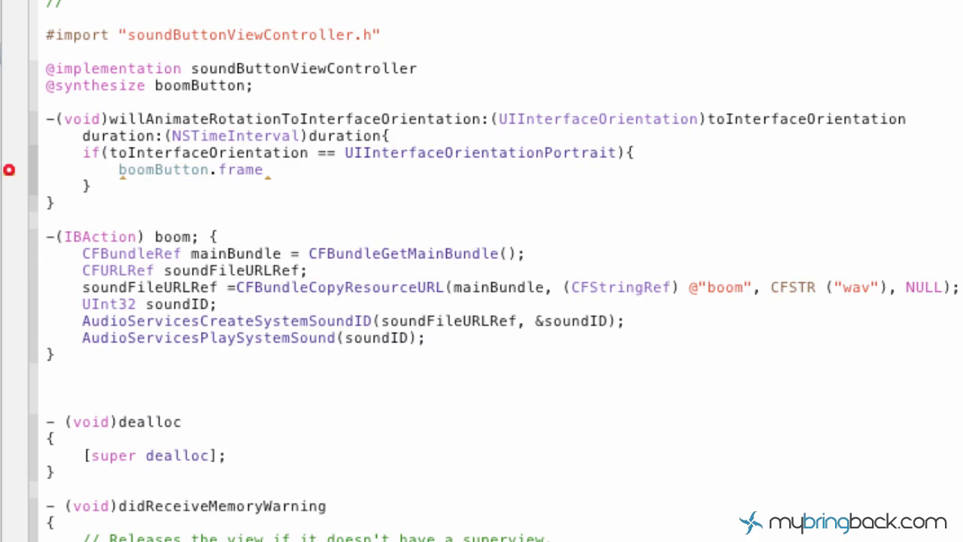
text(= CG)
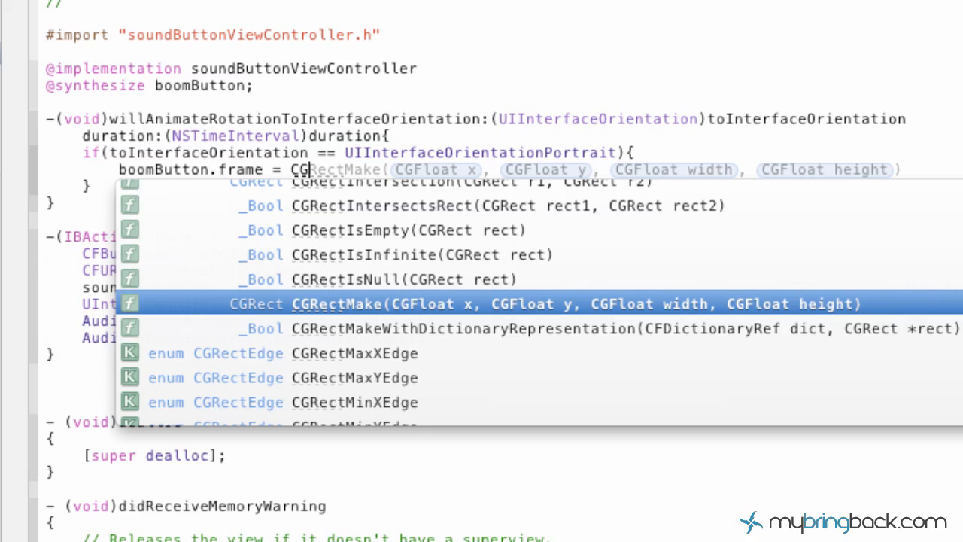
text(Rect)
key(Return)
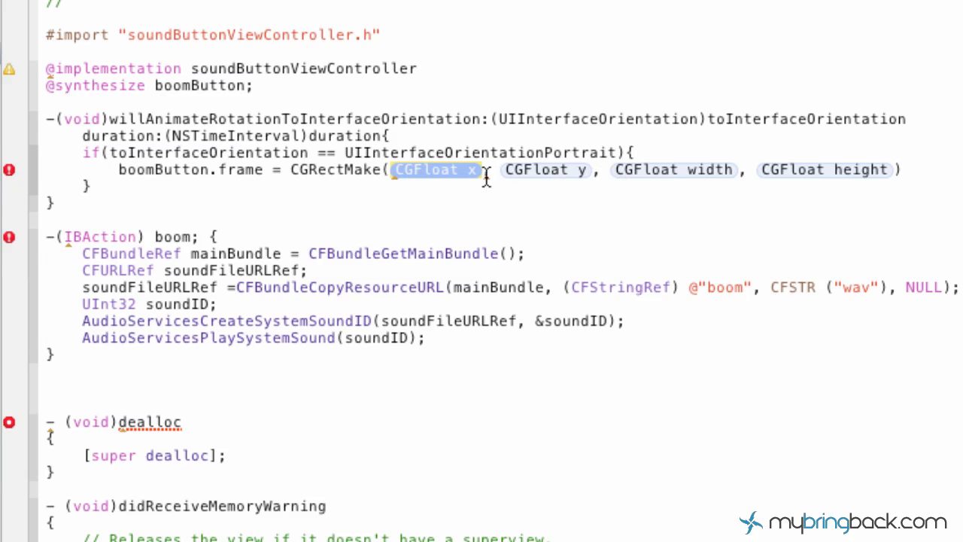
click(901, 170)
text(;)
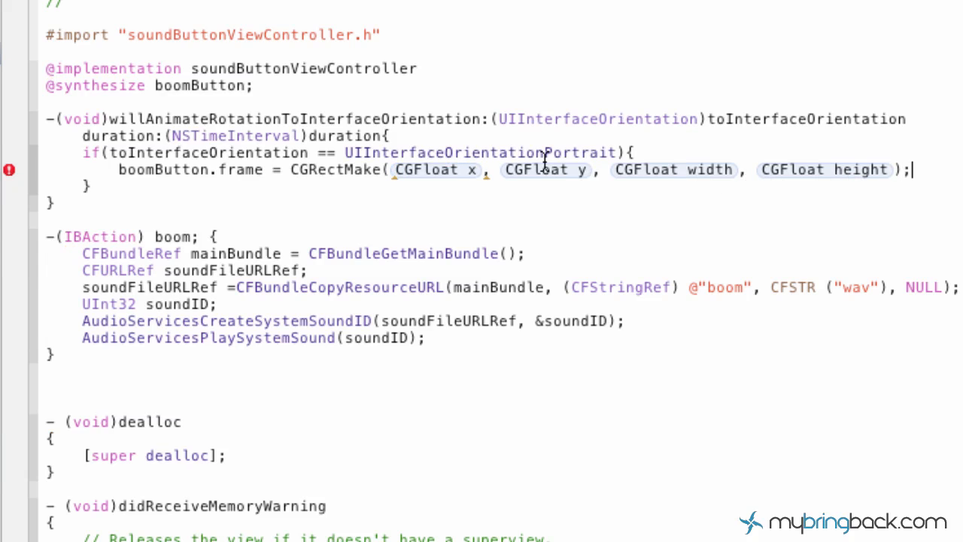
drag(490, 153, 592, 153)
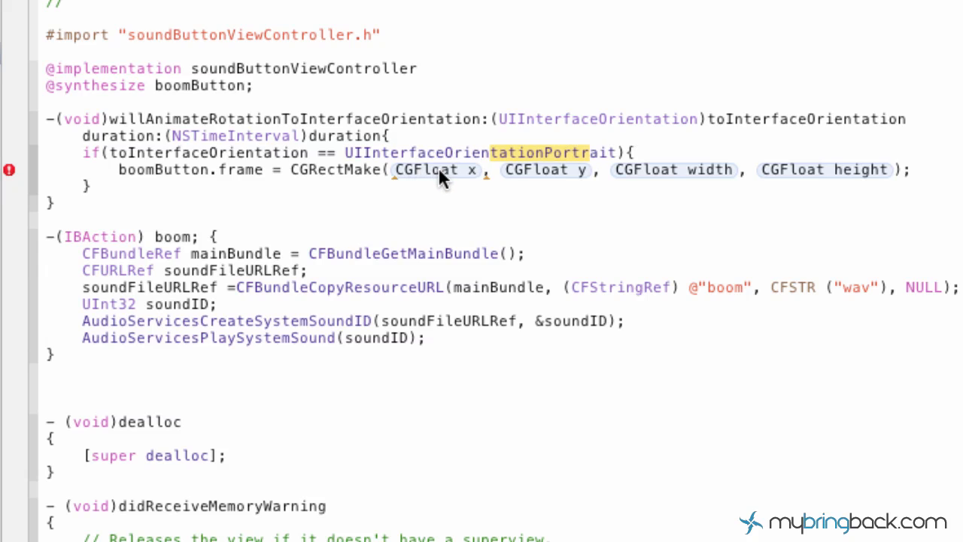
click(438, 171)
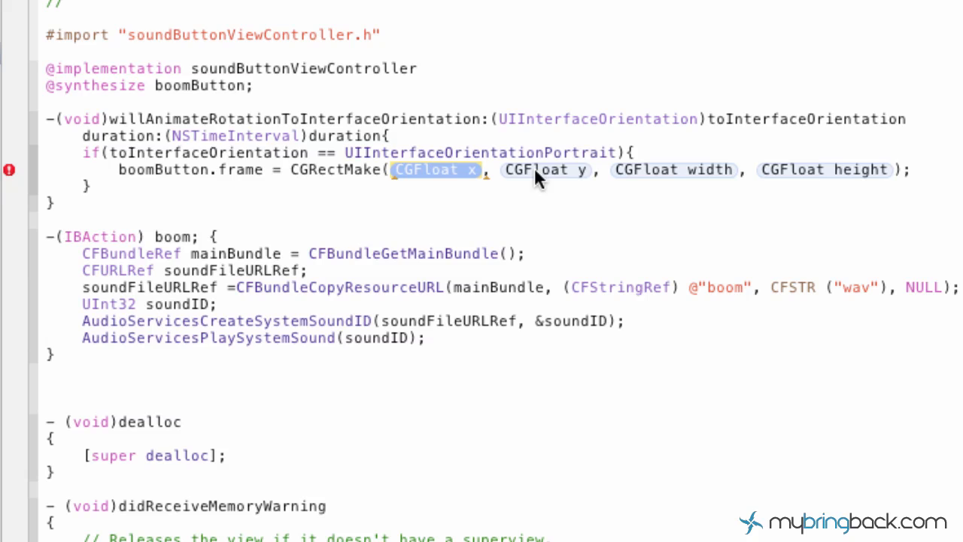
click(534, 169)
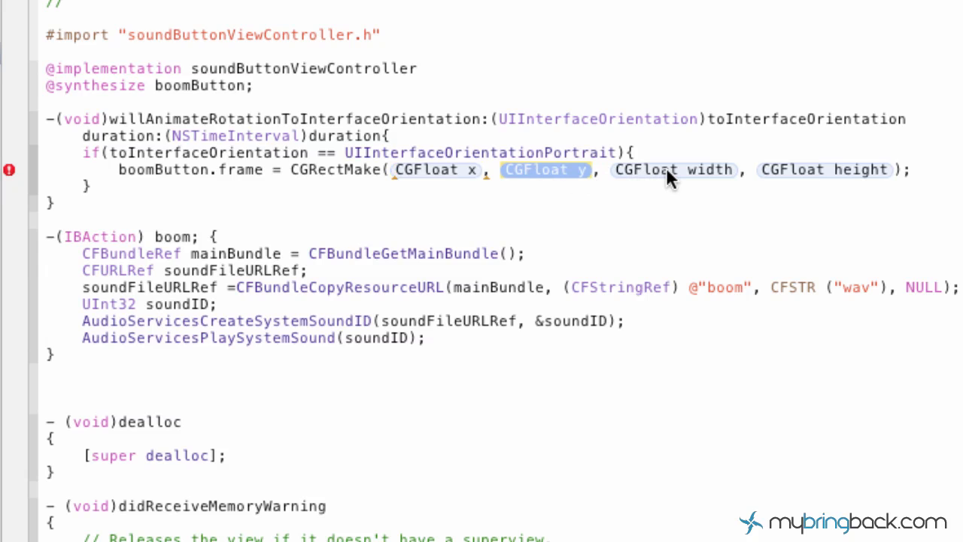
click(666, 167)
click(802, 169)
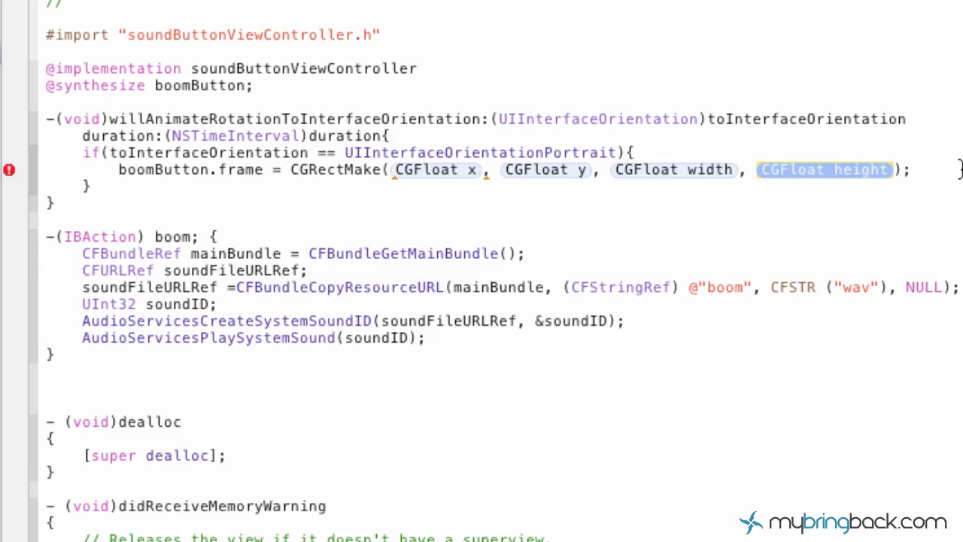
click(927, 172)
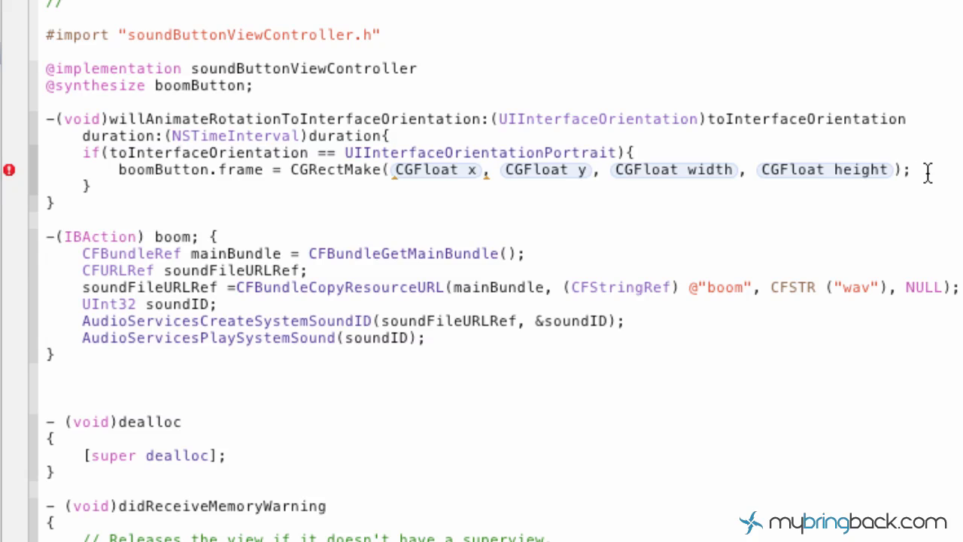
- Add an else branch that also sets boomButton.frame = CGRectMake(...), removing the stray extra brace
key(Return)
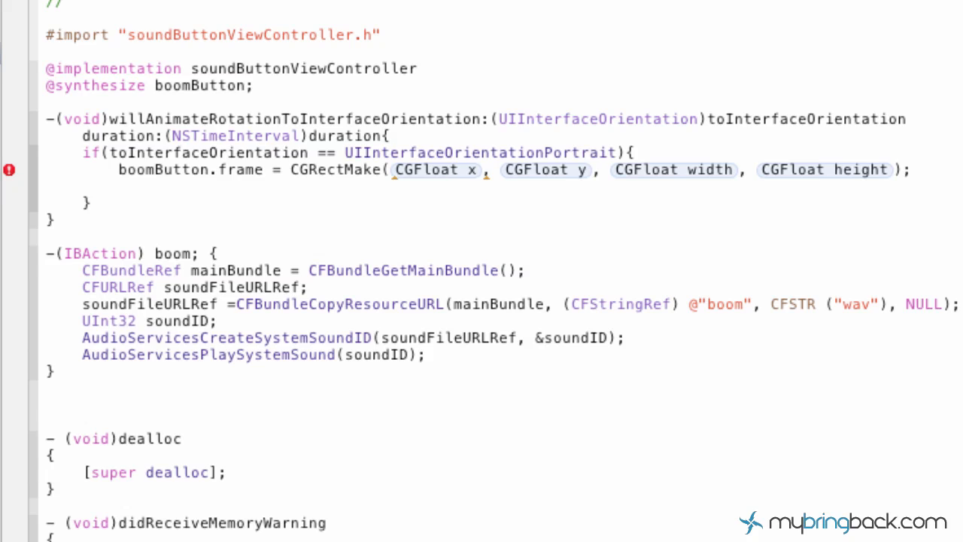
text(})
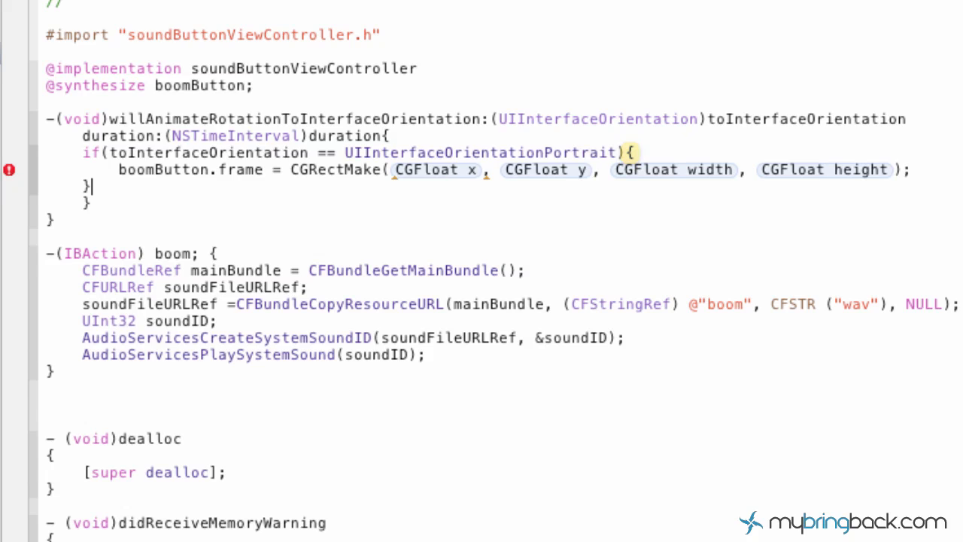
key(Return)
text(else)
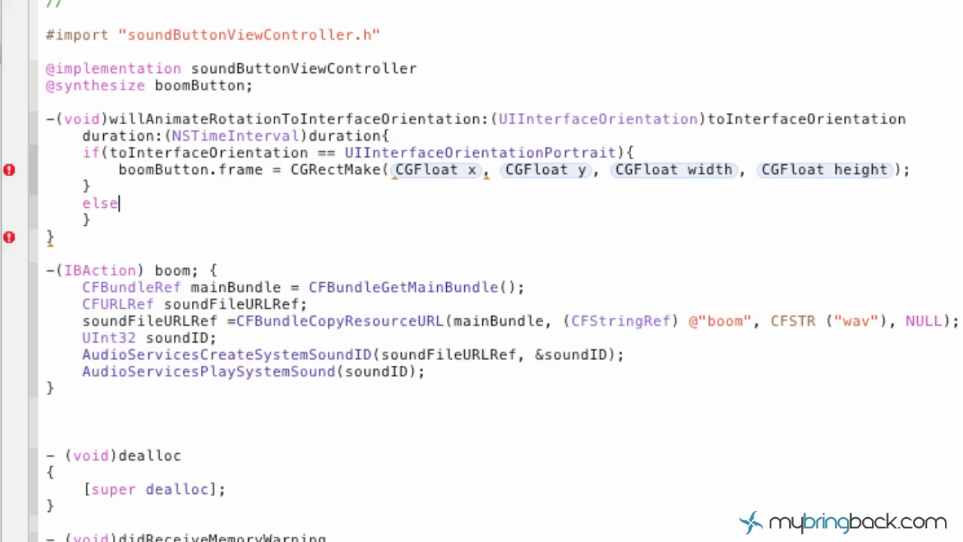
text({)
key(Return)
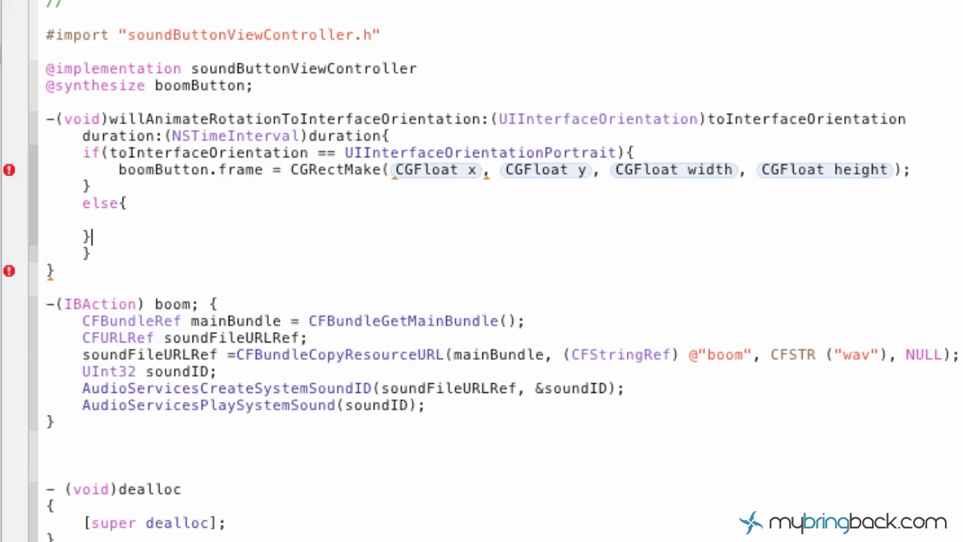
key(Down)
key(Down)
key(shift+Down)
key(BackSpace)
key(Up)
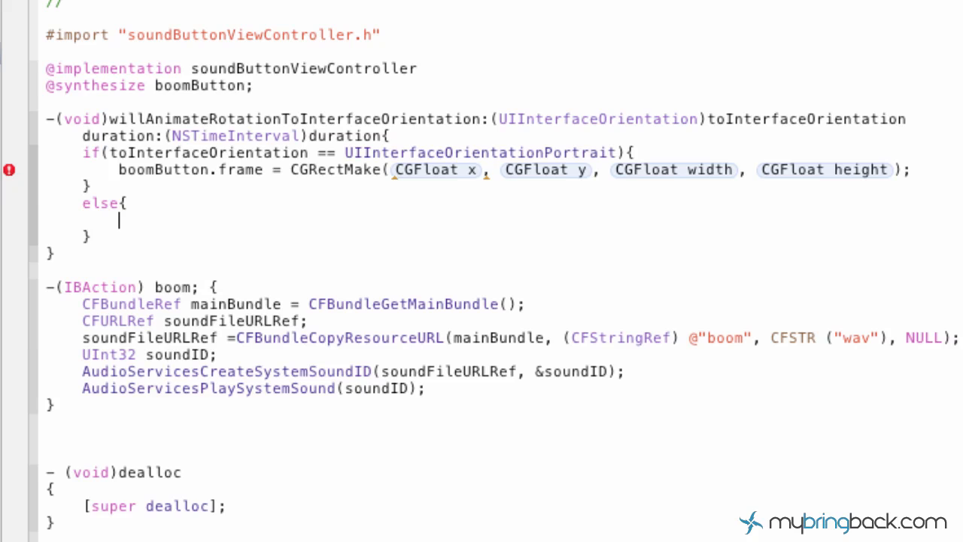
text(boomButton.f)
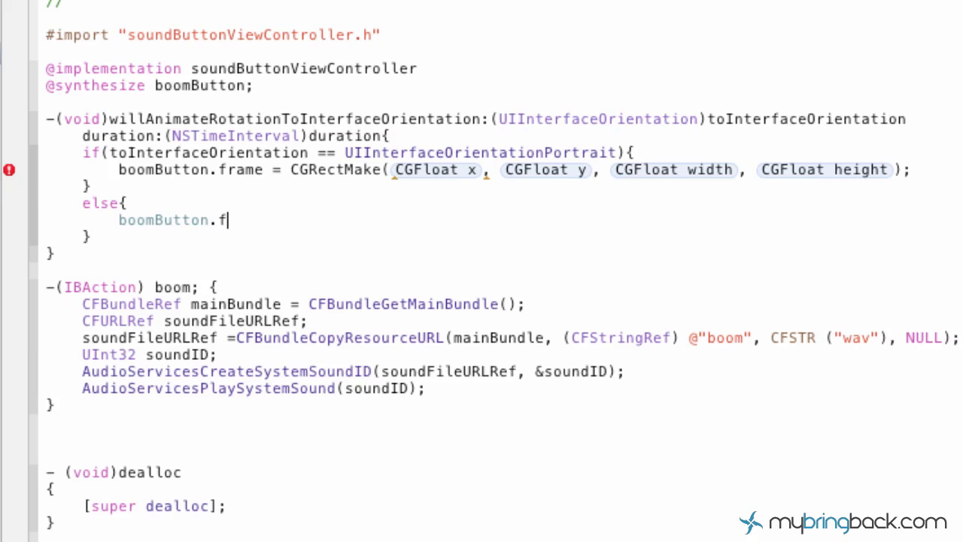
text(rm)
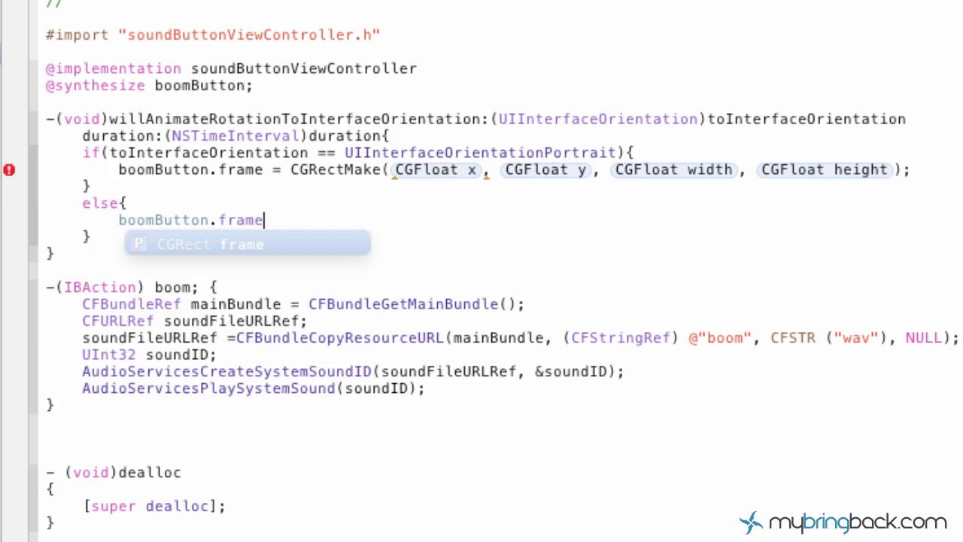
key(Tab)
text(= C)
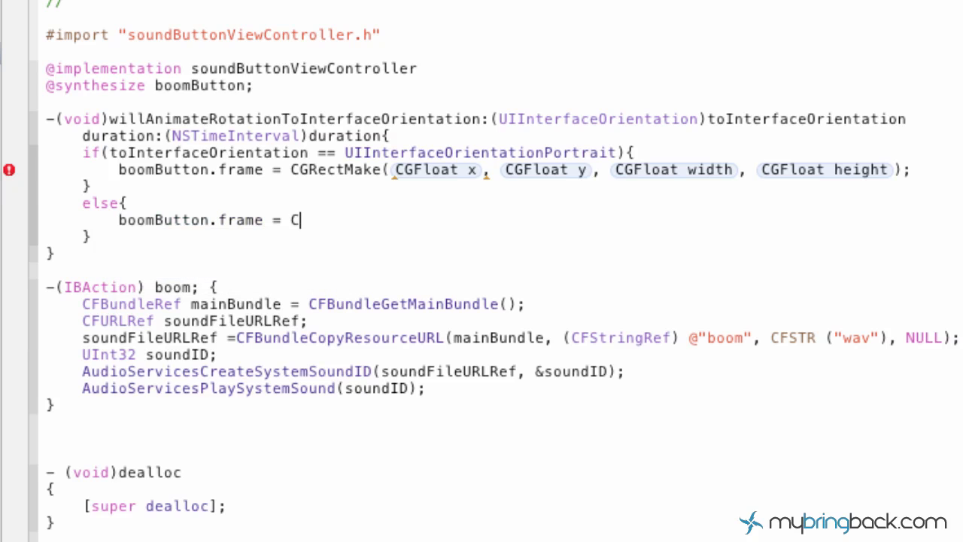
text(G)
key(Tab)
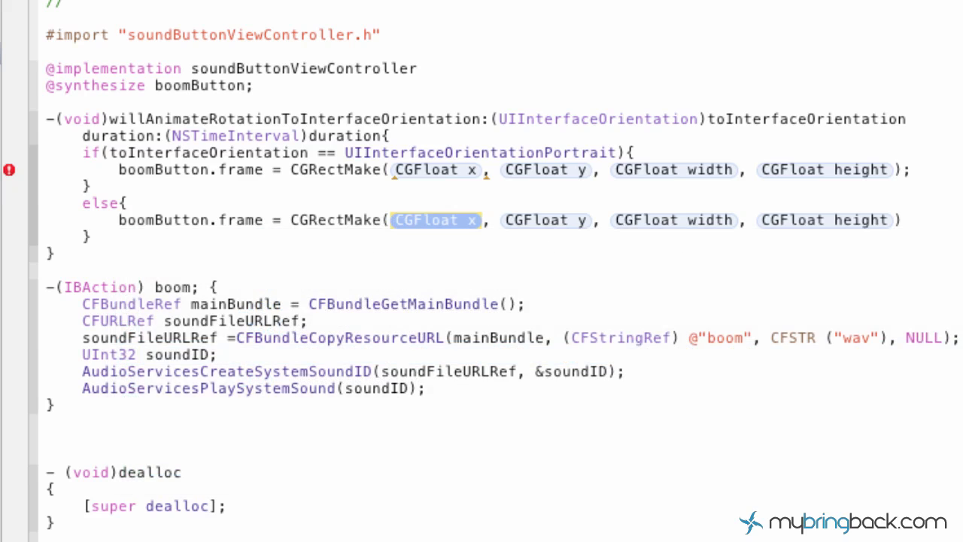
click(907, 220)
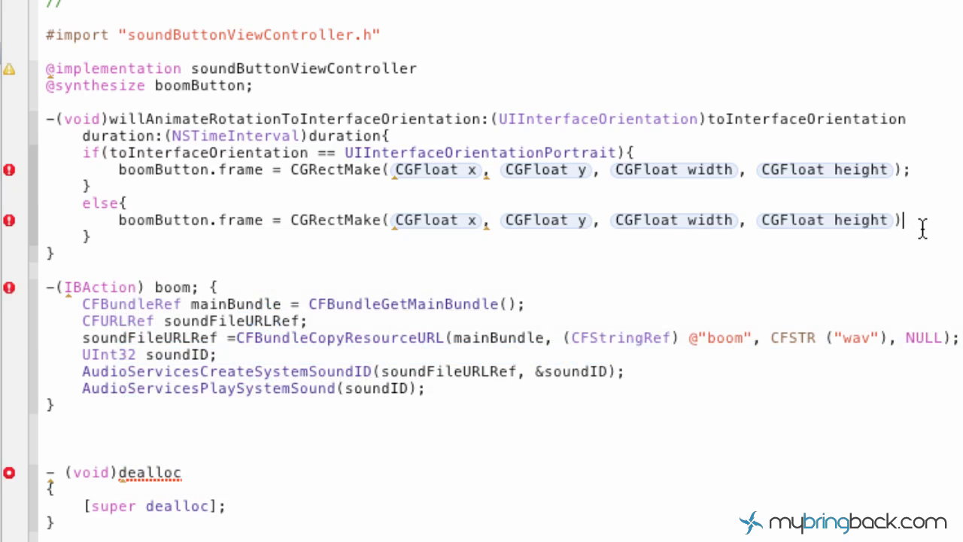
text(;)
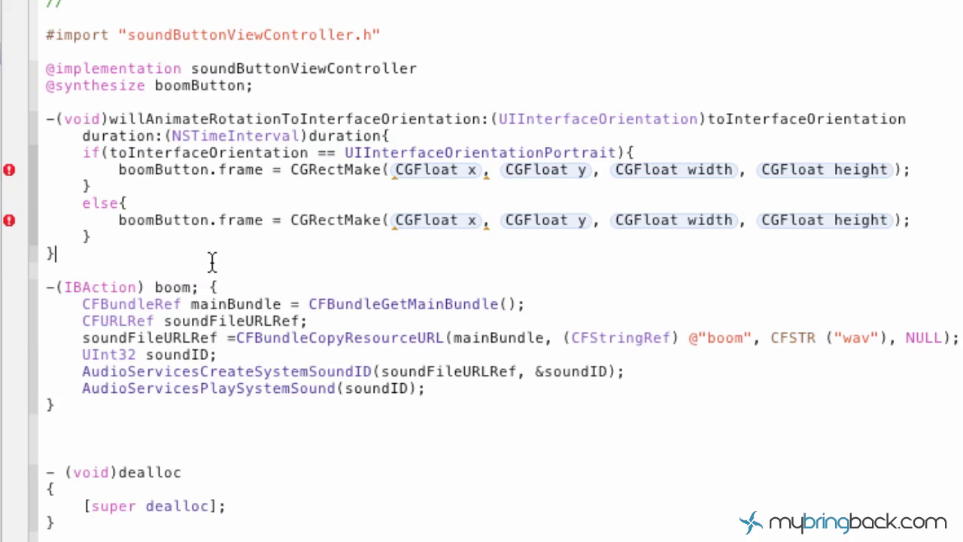
drag(263, 220, 188, 220)
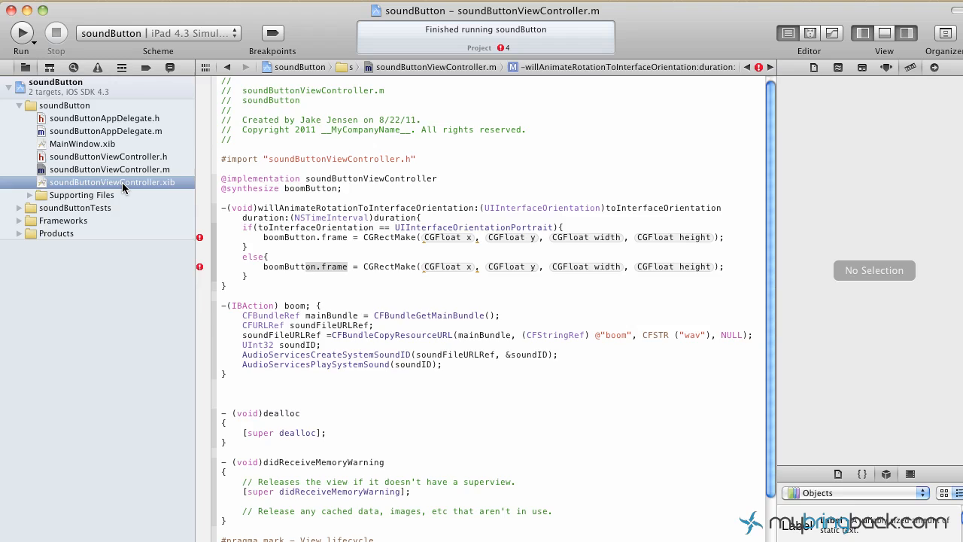
click(122, 182)
scroll(357, 386, down, 2)
click(450, 440)
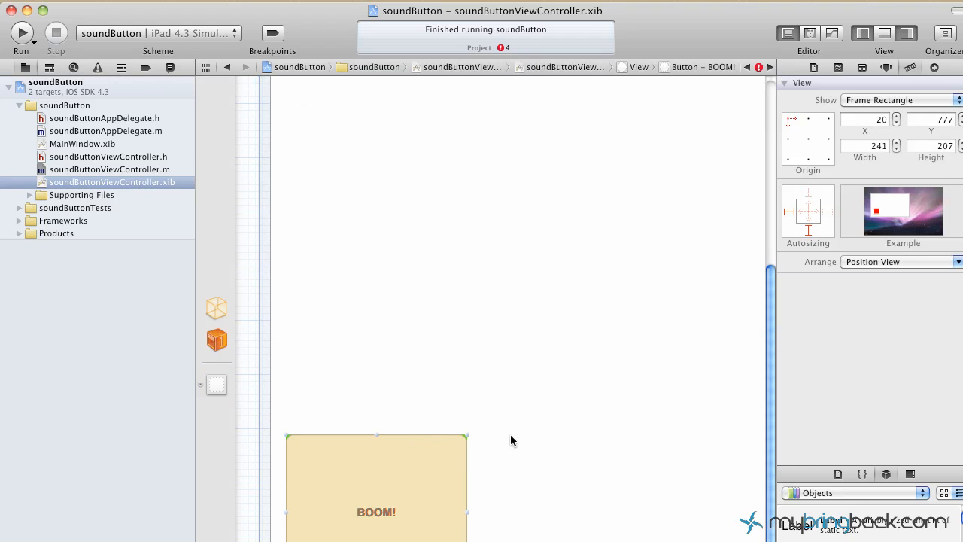
scroll(509, 436, down, 3)
scroll(505, 439, up, 3)
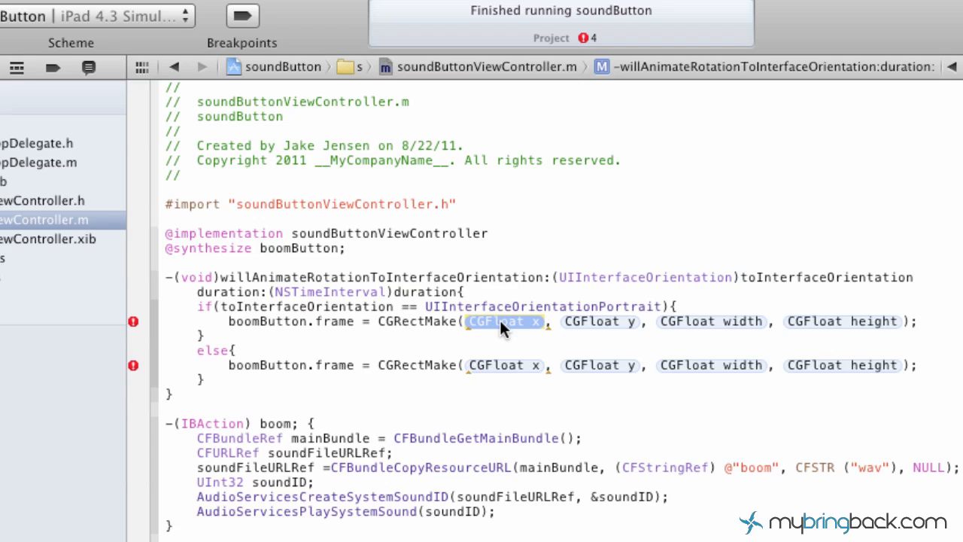
text(20)
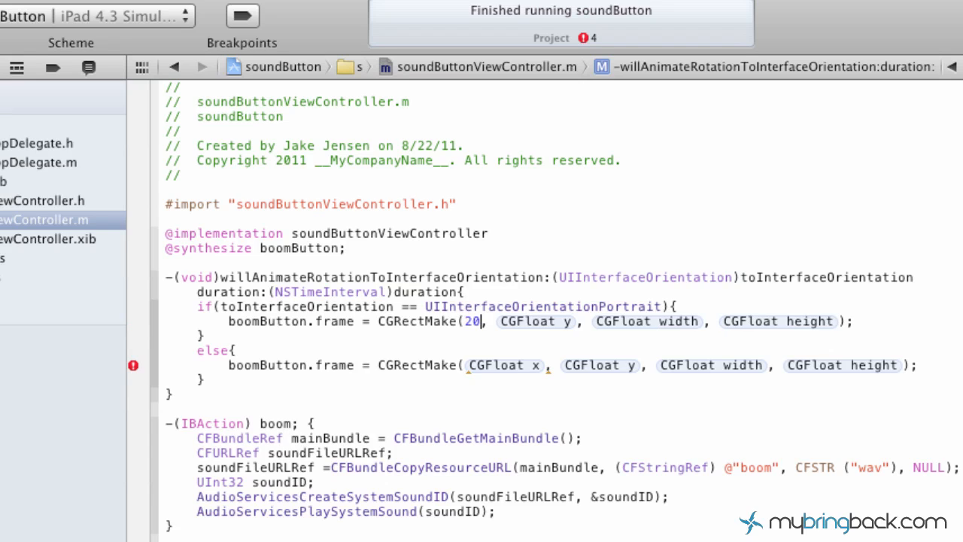
- Fill the portrait CGRectMake with 20, 777, 241, 207, clearing that line's error
click(526, 323)
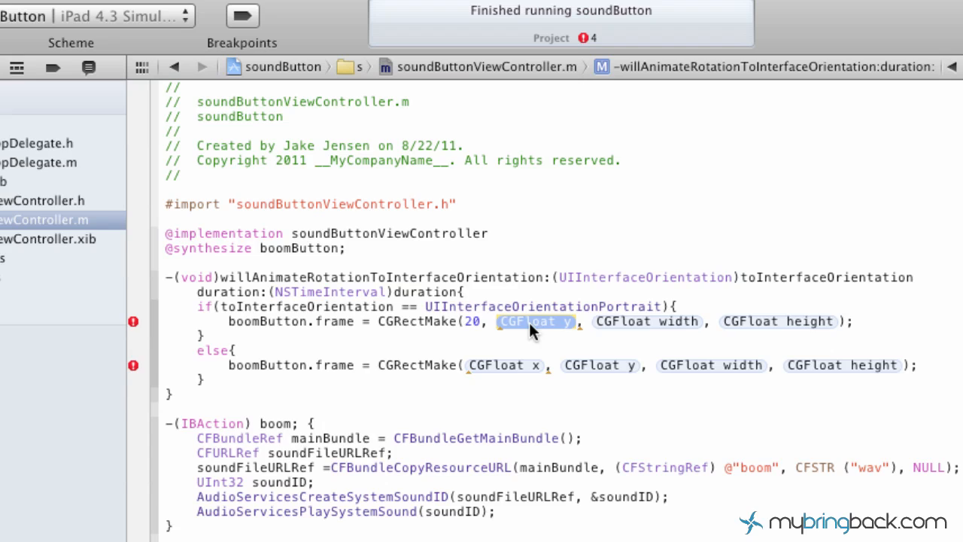
text(777)
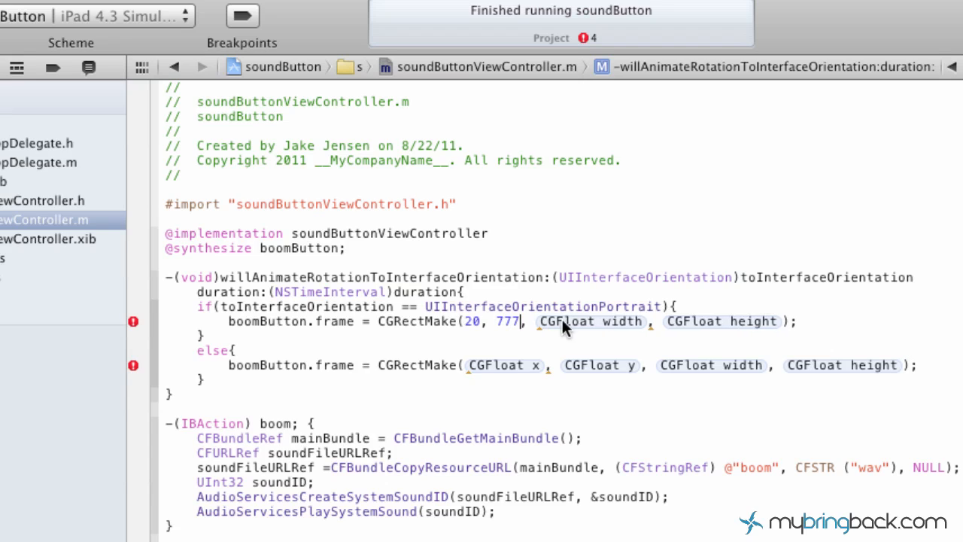
click(578, 321)
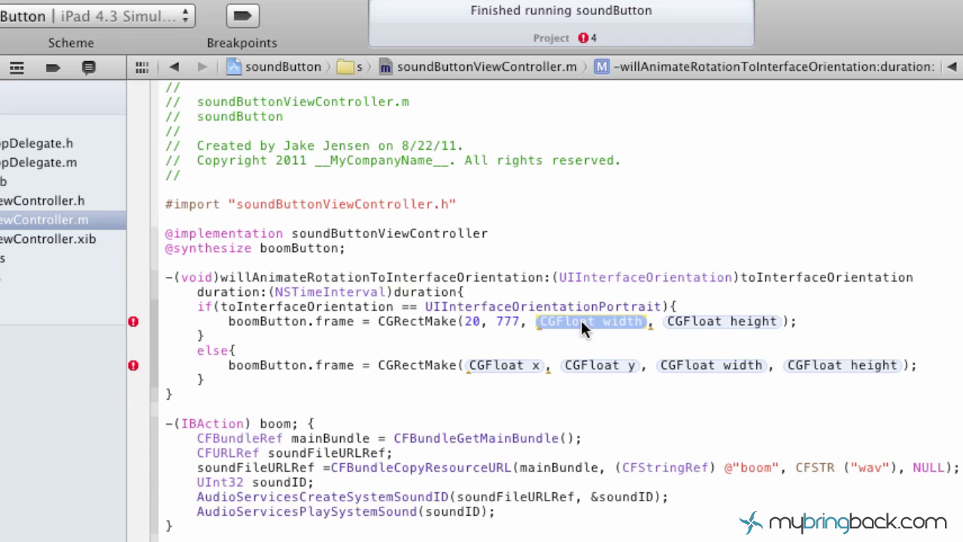
double_click(505, 321)
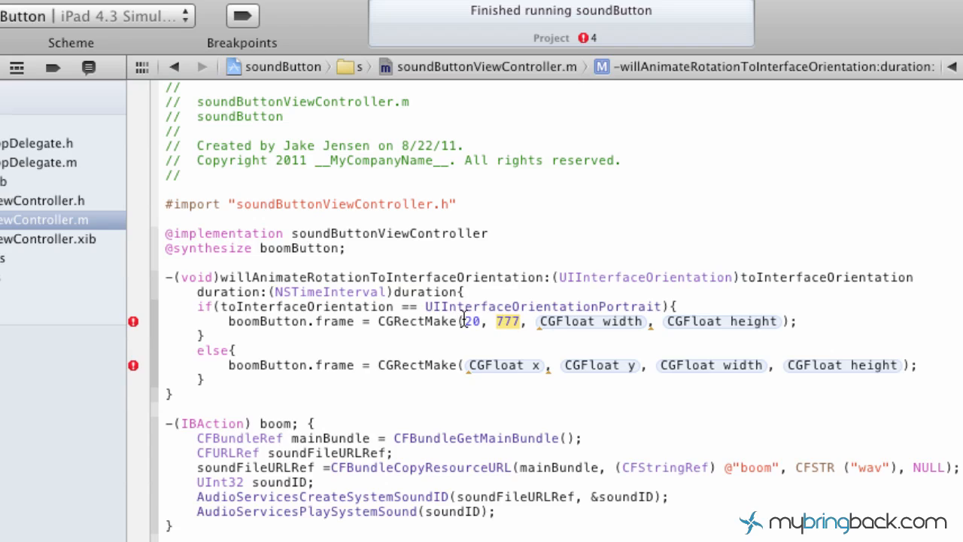
double_click(469, 321)
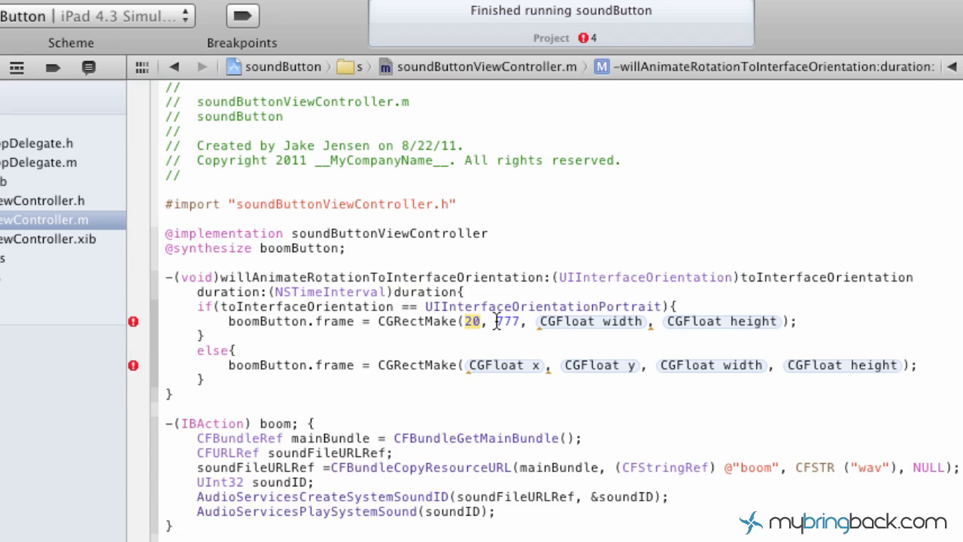
double_click(508, 322)
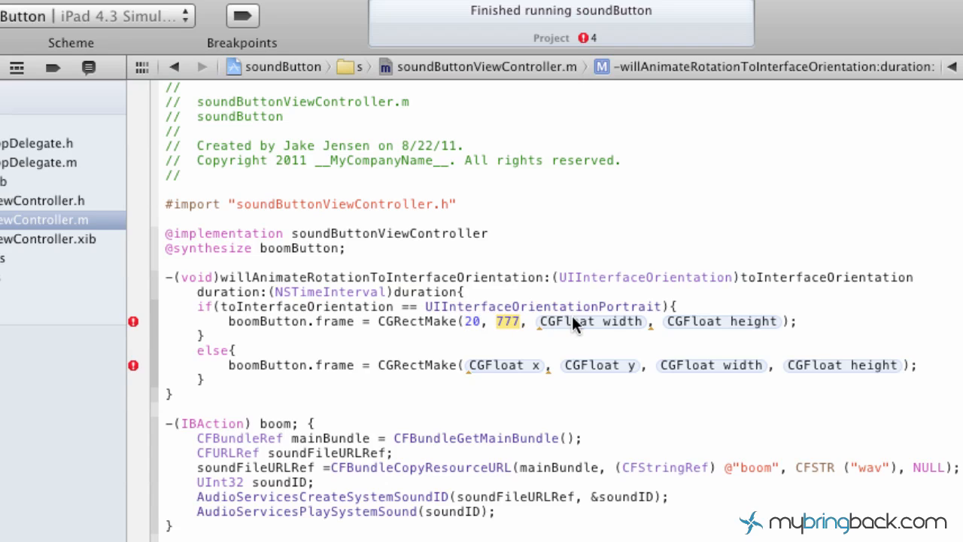
click(575, 321)
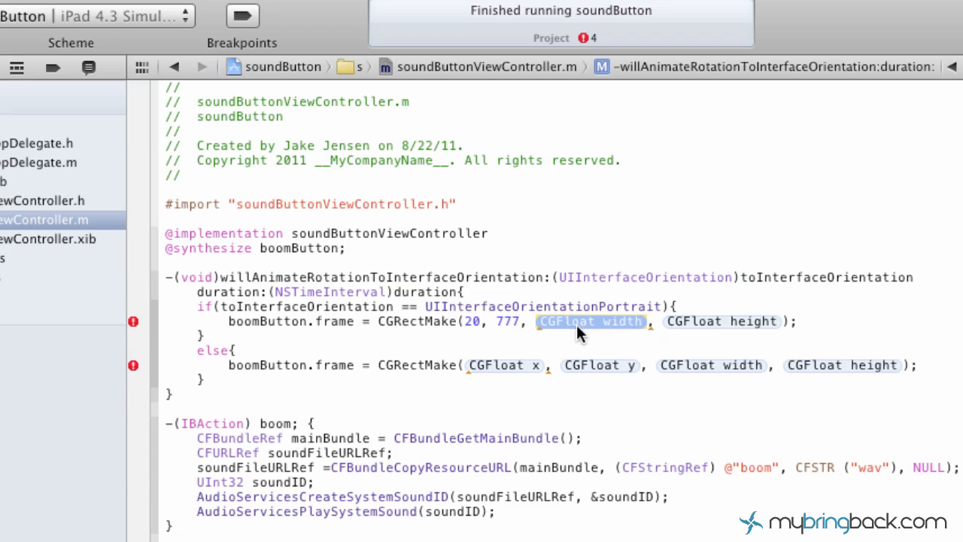
text(241)
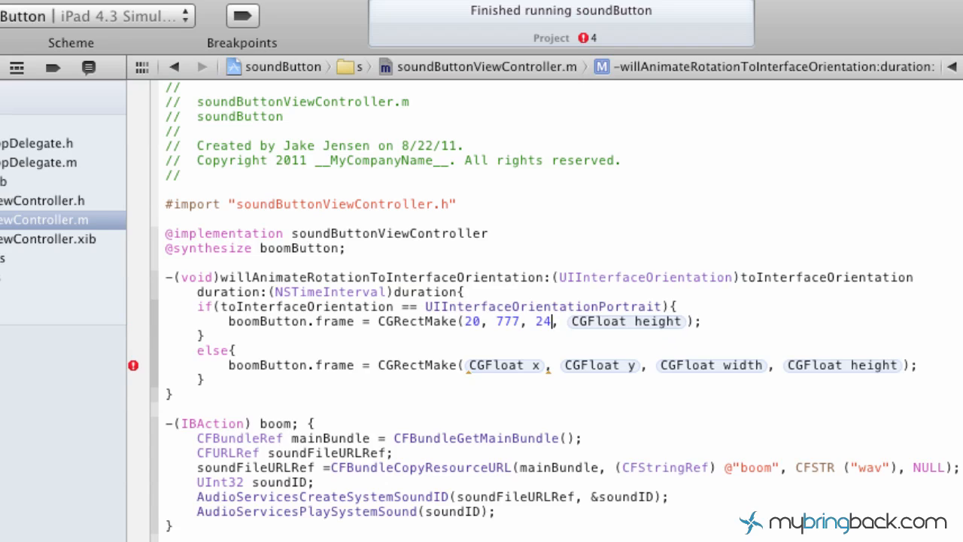
click(633, 321)
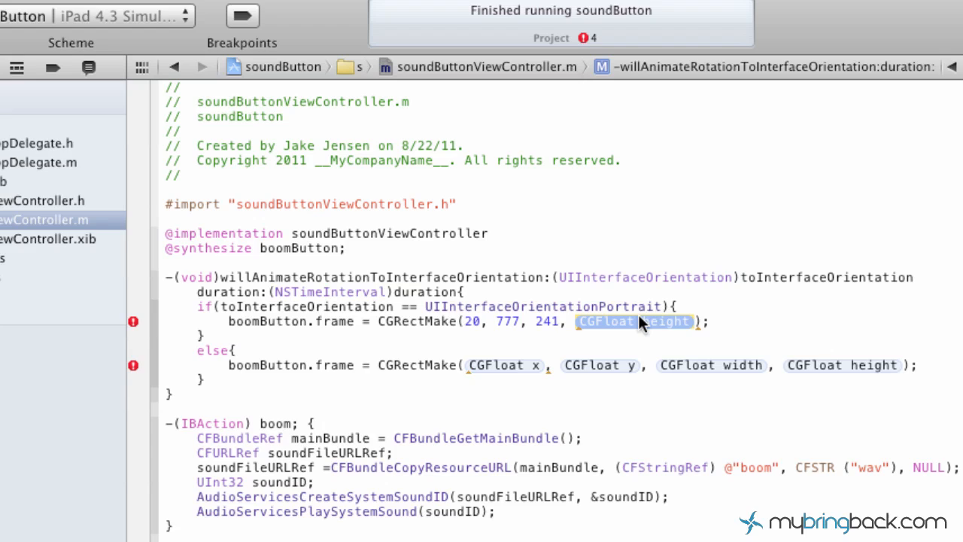
text(207)
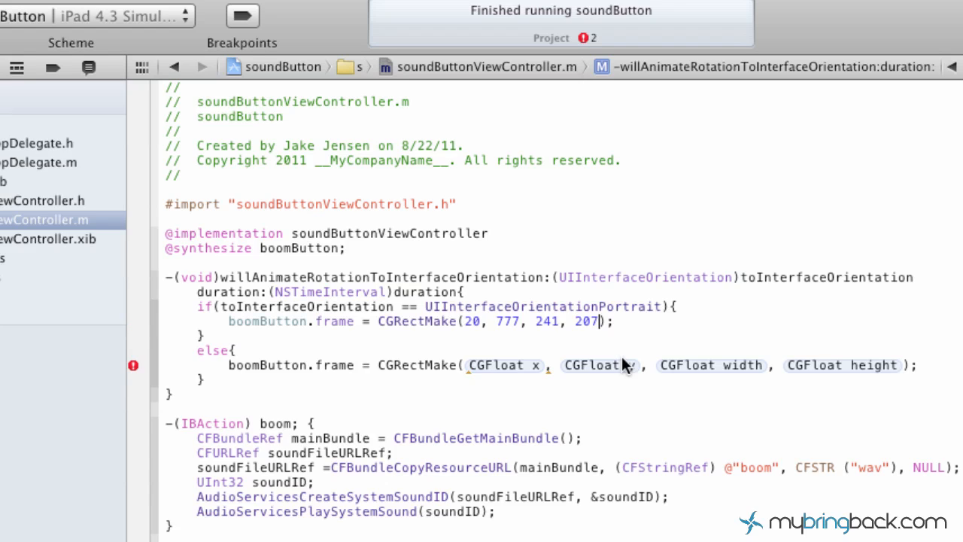
drag(519, 307, 623, 307)
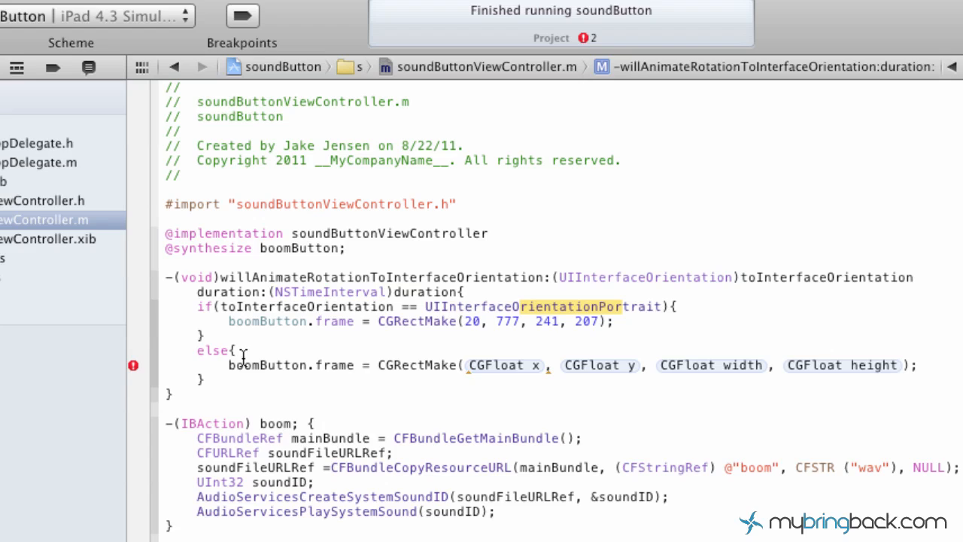
- Fill the landscape CGRectMake x, y and width with 300, 100 and 80
click(490, 369)
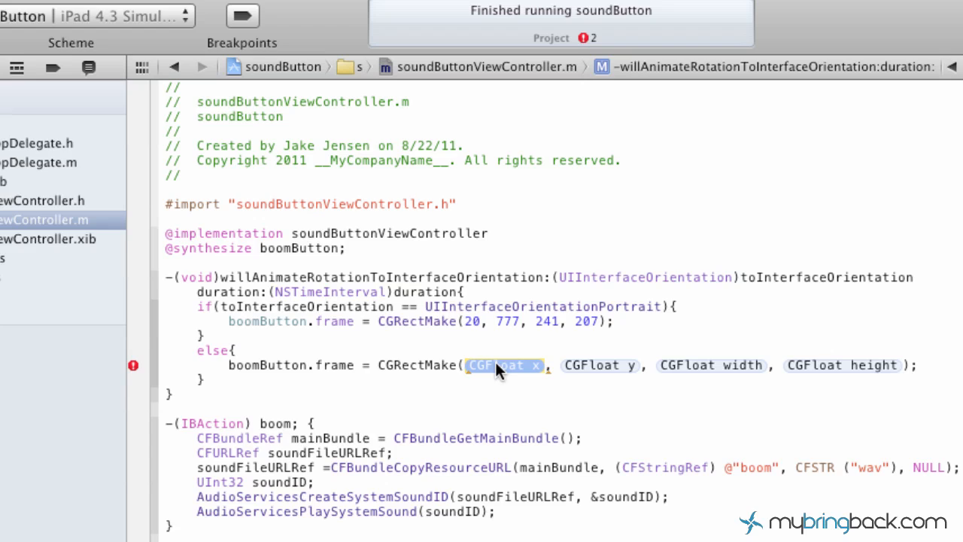
text(300)
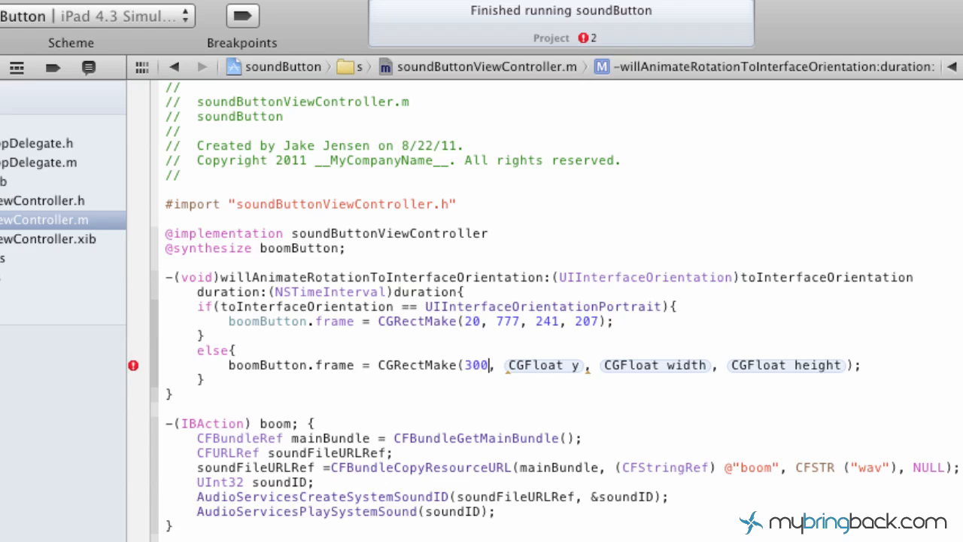
click(526, 365)
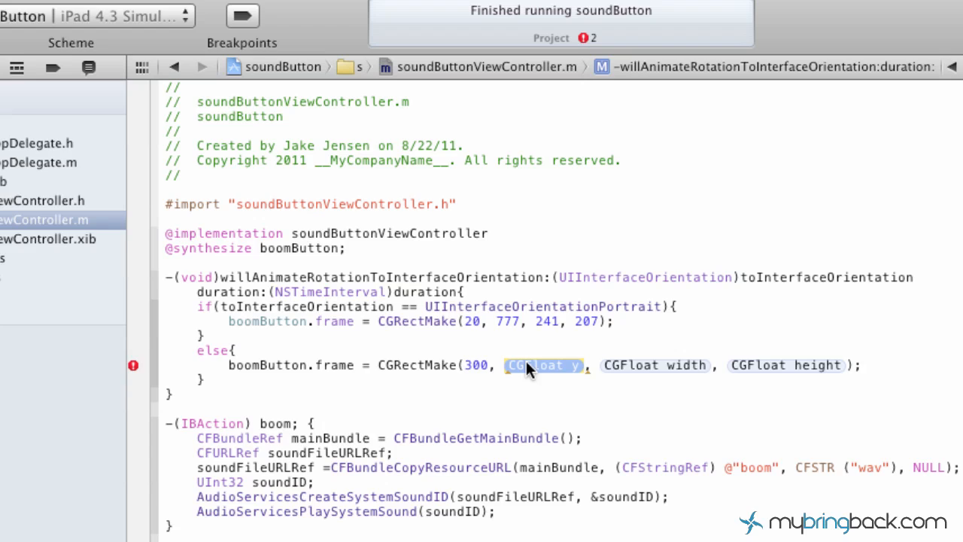
text(100)
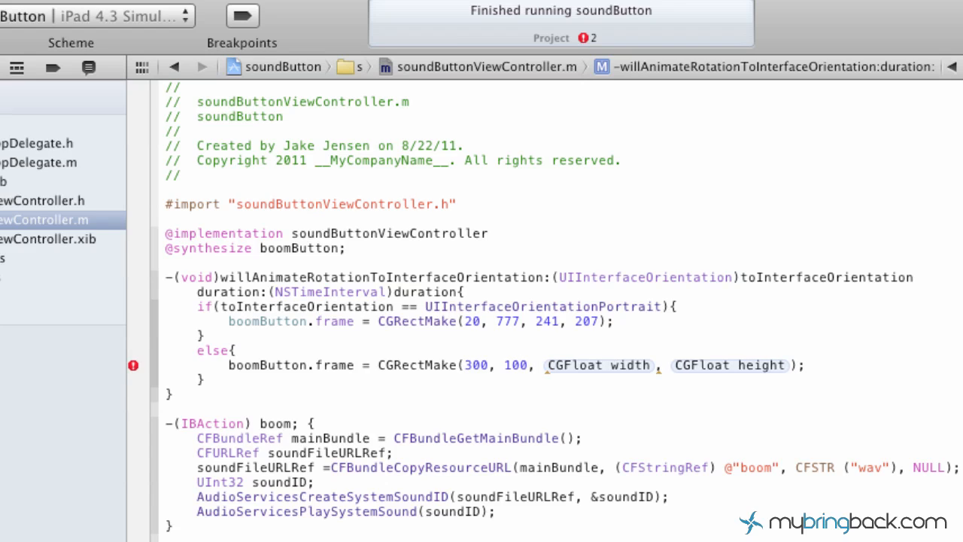
click(626, 364)
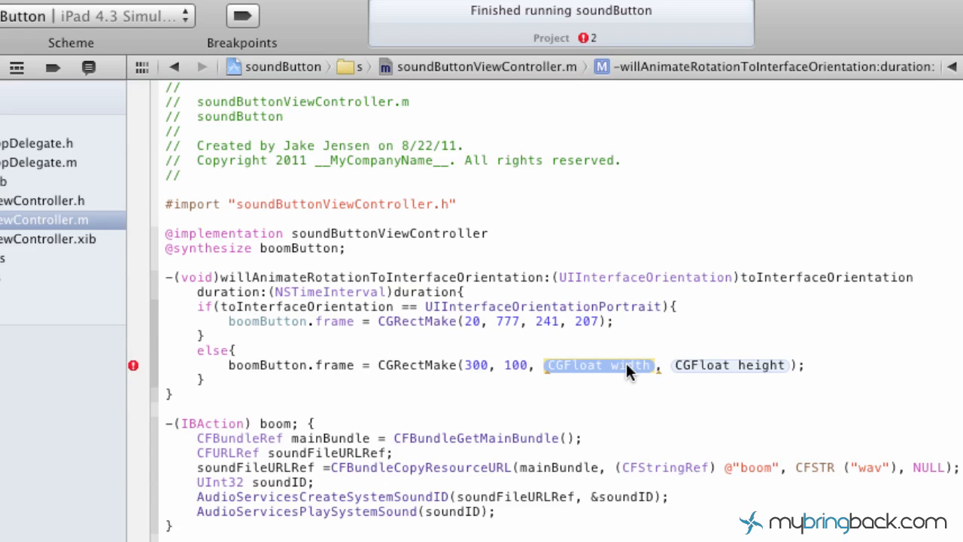
text(80,)
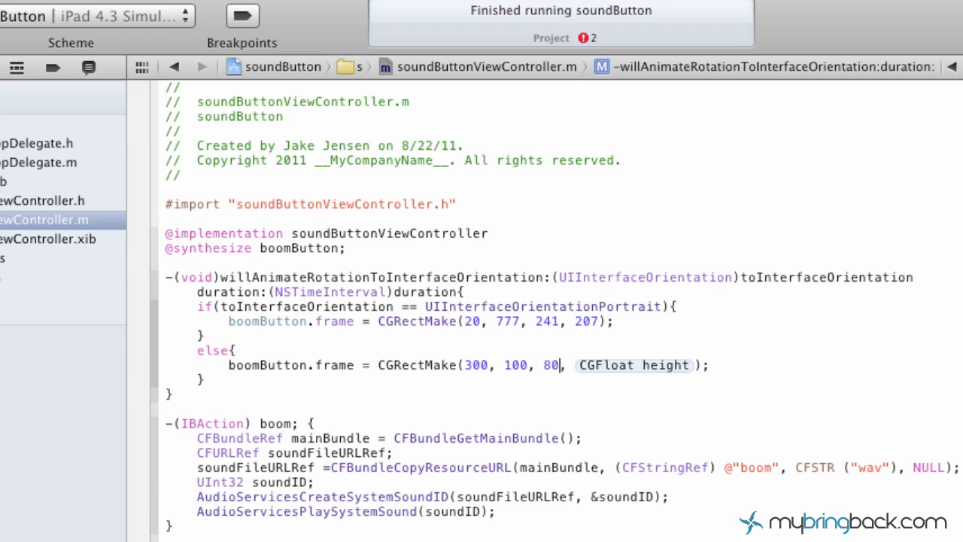
- Set the landscape height to 80 and compare both frames (20, 777, 241, 207 vs 300, 100, 80, 80)
click(640, 366)
text(80)
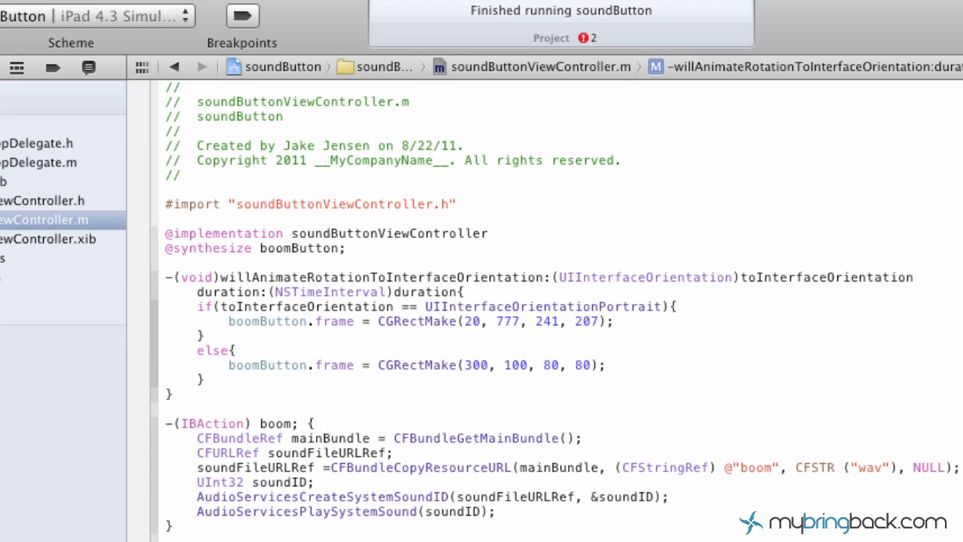
click(647, 369)
click(464, 323)
drag(460, 321, 534, 322)
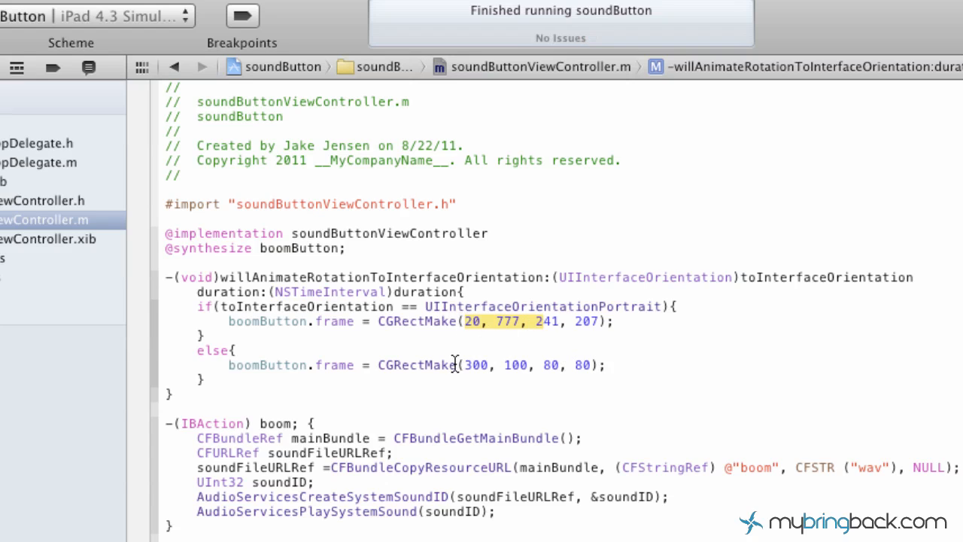
drag(458, 365, 600, 365)
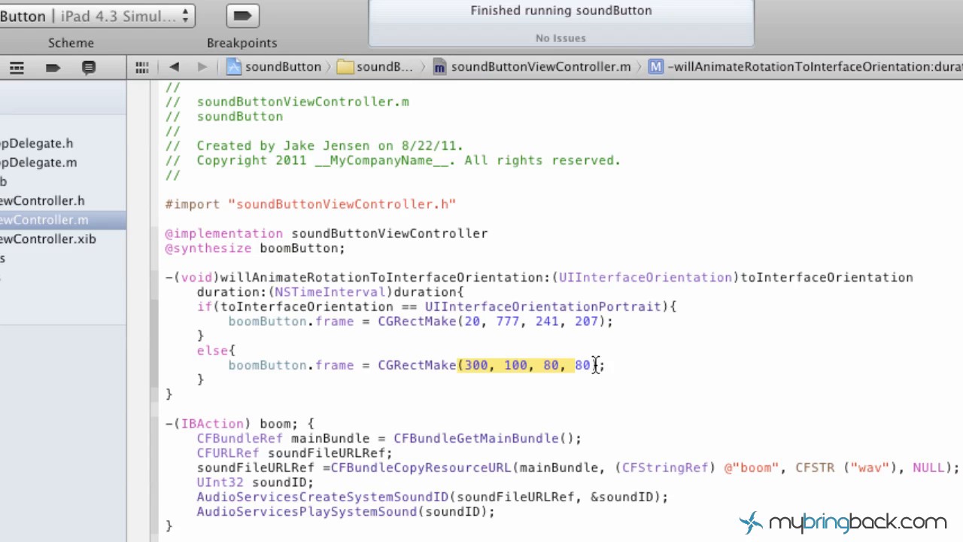
click(617, 321)
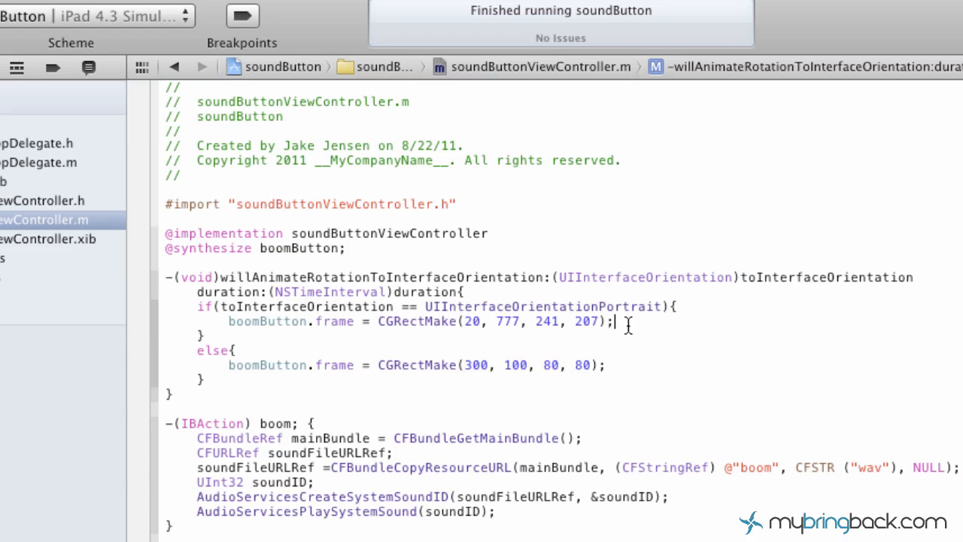
- Start a stray boomButton2 line under the portrait frame and delete it again
key(Return)
text(bo)
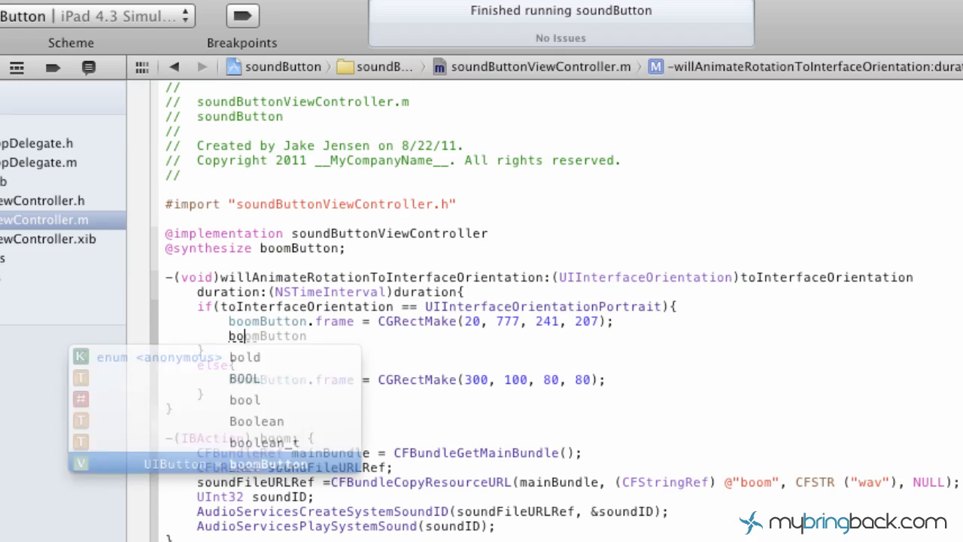
text(omButton)
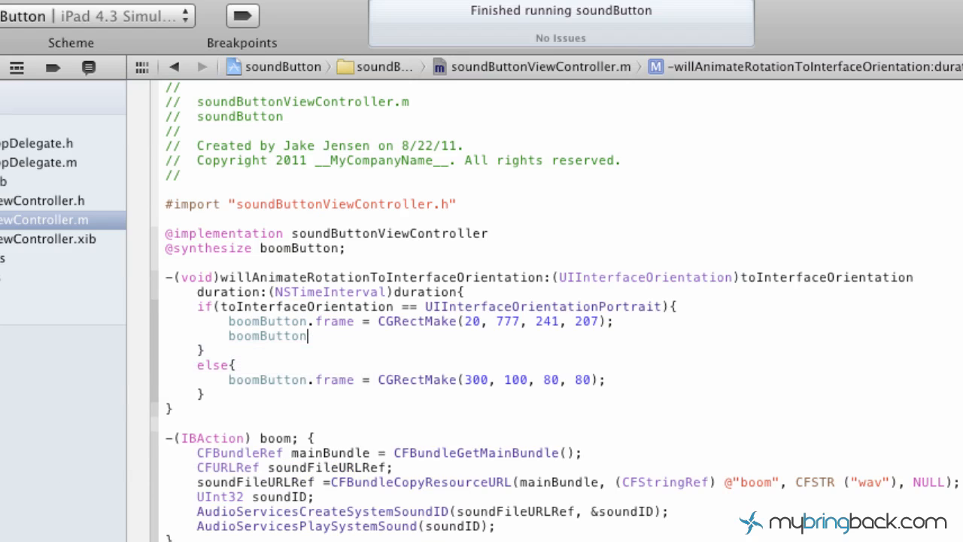
text(2.fra)
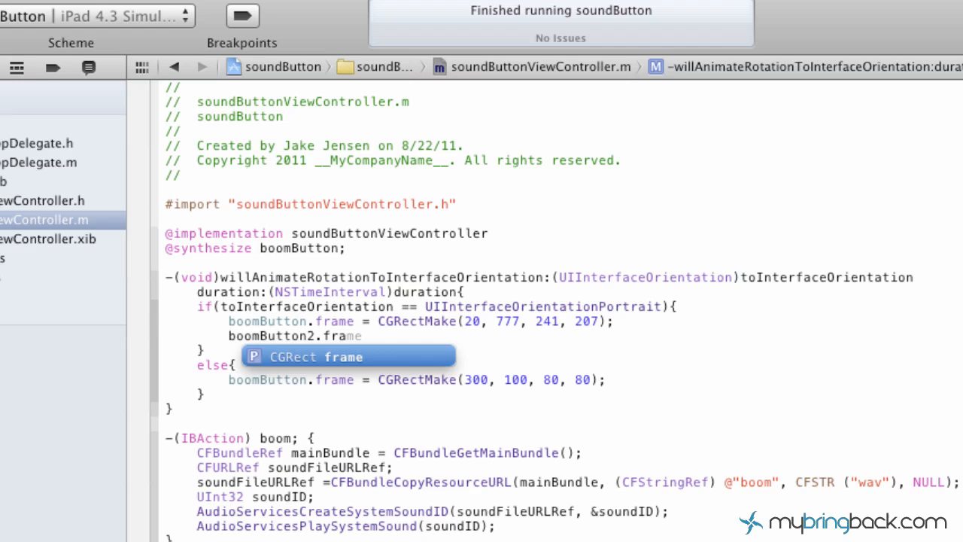
key(BackSpace)
key(BackSpace)
key(BackSpace)
key(BackSpace)
key(BackSpace)
key(BackSpace)
key(BackSpace)
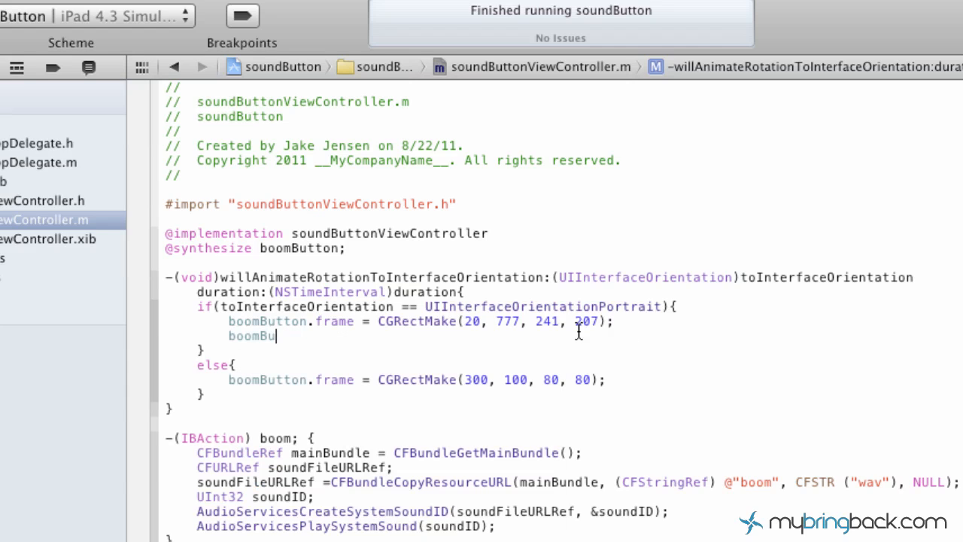
key(BackSpace)
key(BackSpace)
key(BackSpace)
key(BackSpace)
key(BackSpace)
key(BackSpace)
key(BackSpace)
key(BackSpace)
key(BackSpace)
key(BackSpace)
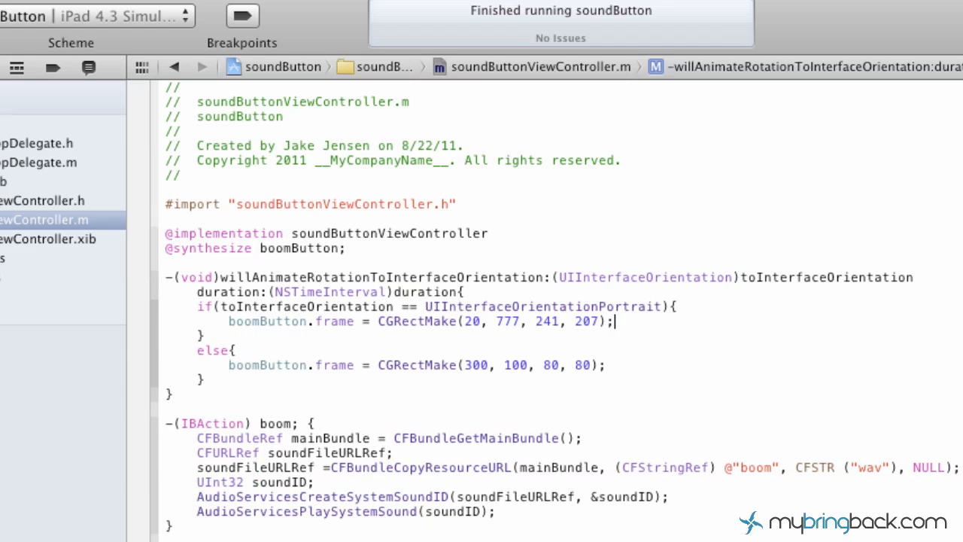
scroll(482, 339, down, 1)
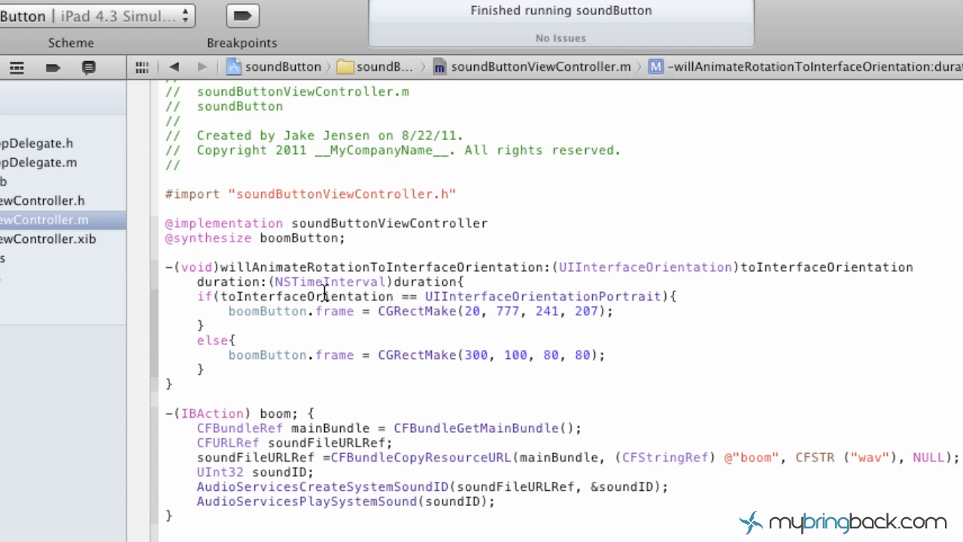
scroll(323, 301, down, 5)
scroll(324, 301, down, 5)
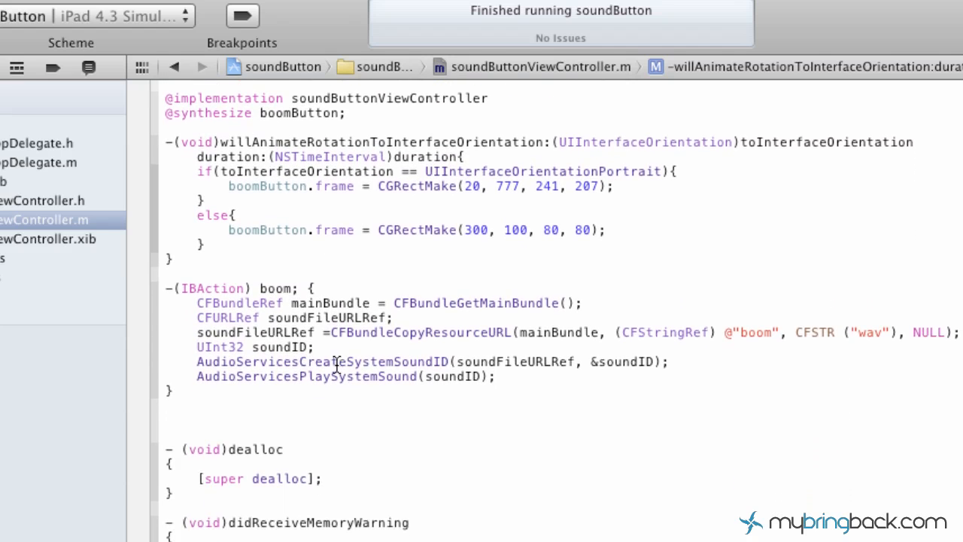
scroll(324, 301, down, 5)
scroll(317, 292, down, 5)
scroll(249, 45, down, 3)
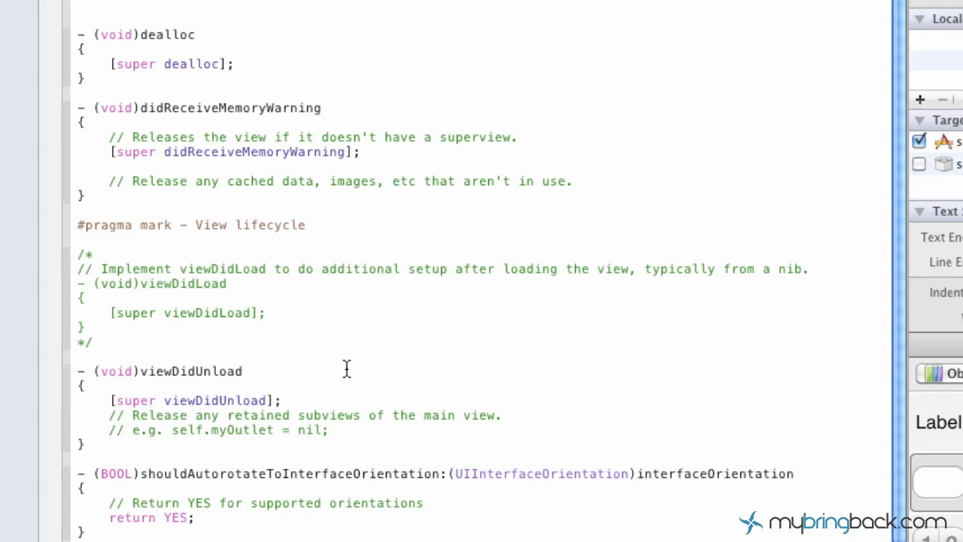
- In viewDidUnload add self.boomButton = nil; after the release comments
click(342, 431)
key(Return)
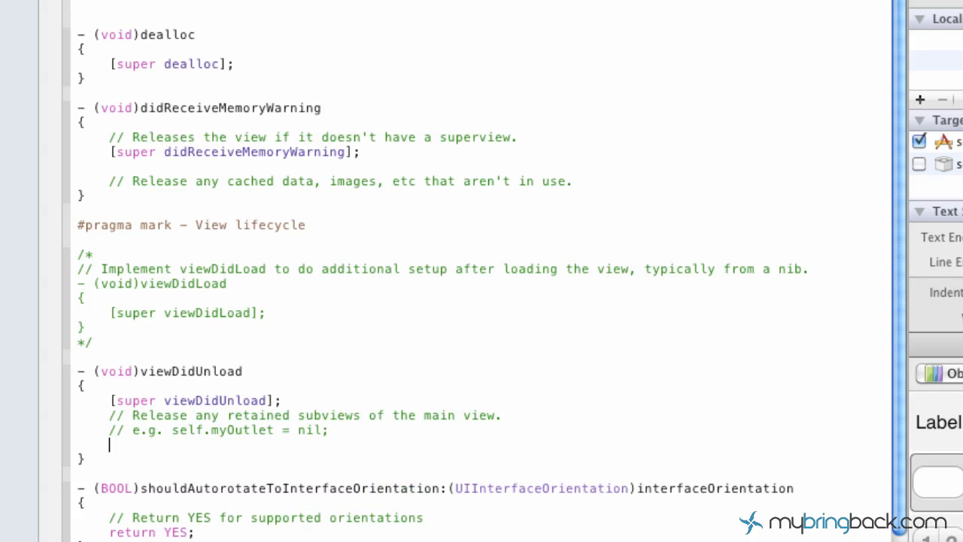
text(self.boom)
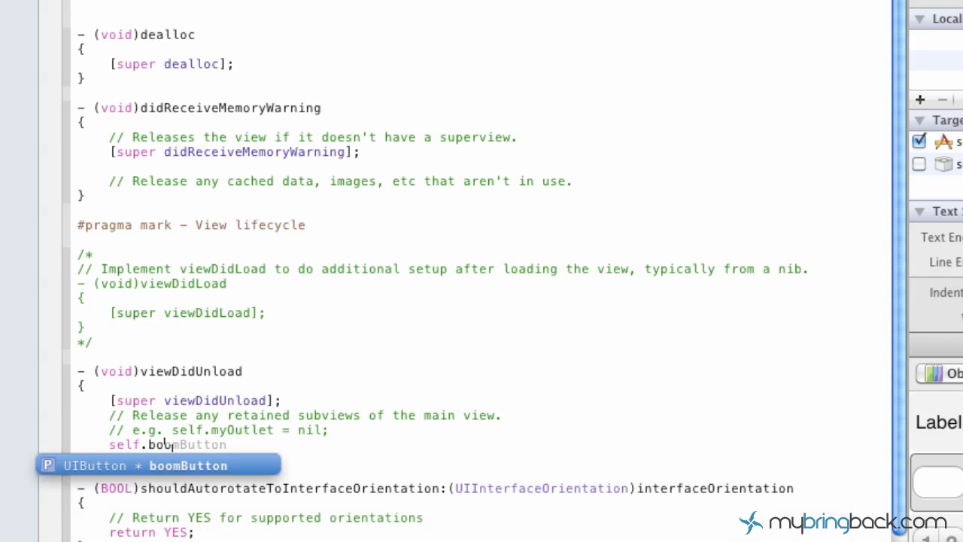
key(Tab)
text(= )
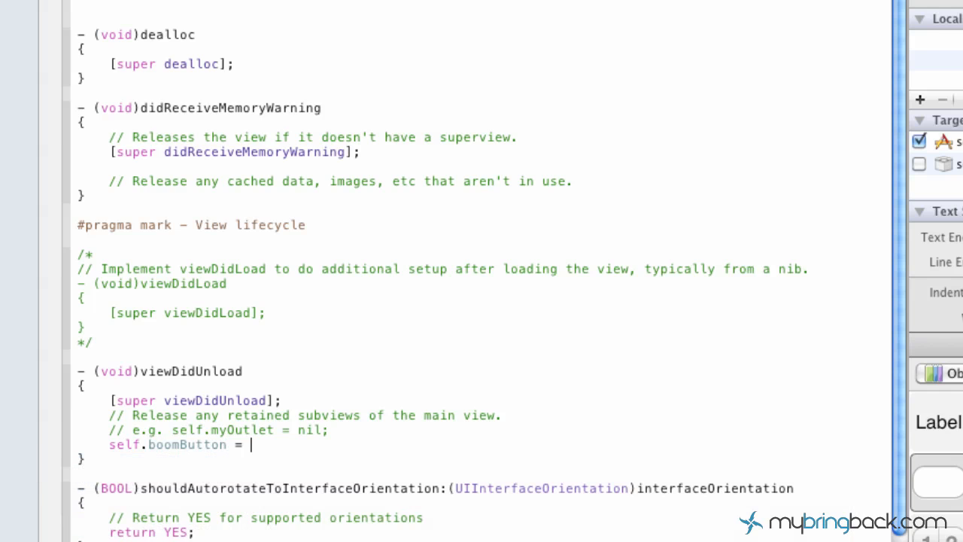
text(nil;)
- Add a [boomButton release]; line at the top of dealloc using code completion
click(170, 52)
key(Return)
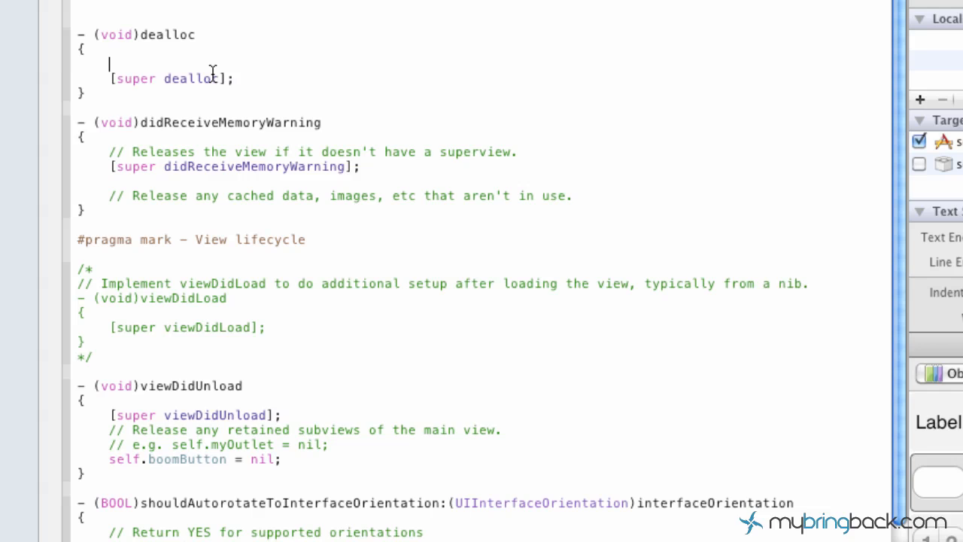
text([boom)
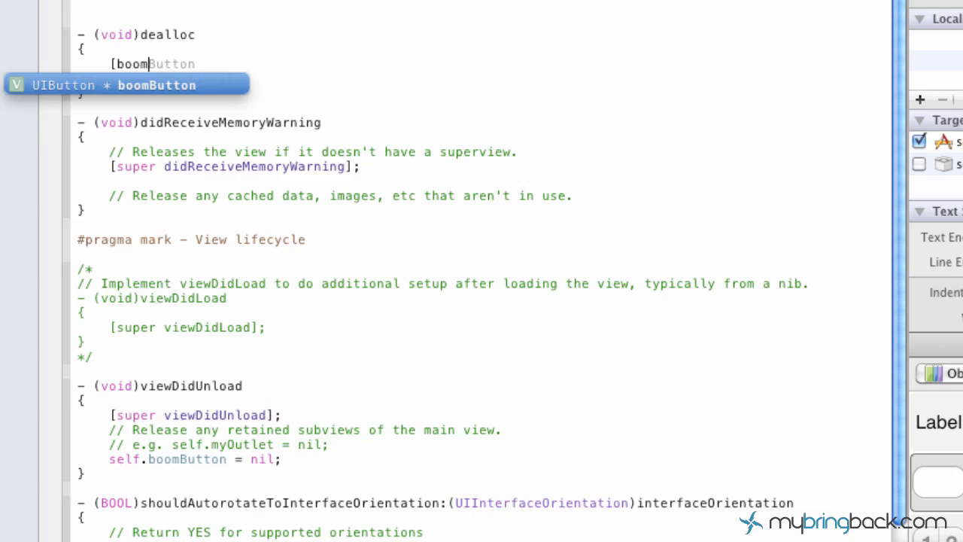
key(Tab)
text(reale)
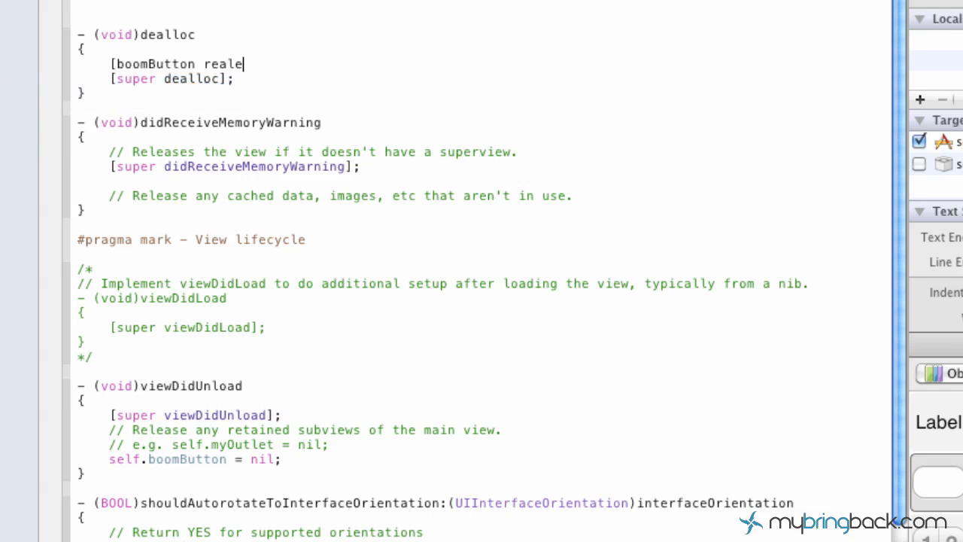
key(BackSpace)
key(BackSpace)
key(BackSpace)
text(lease)
key(Escape)
text(];)
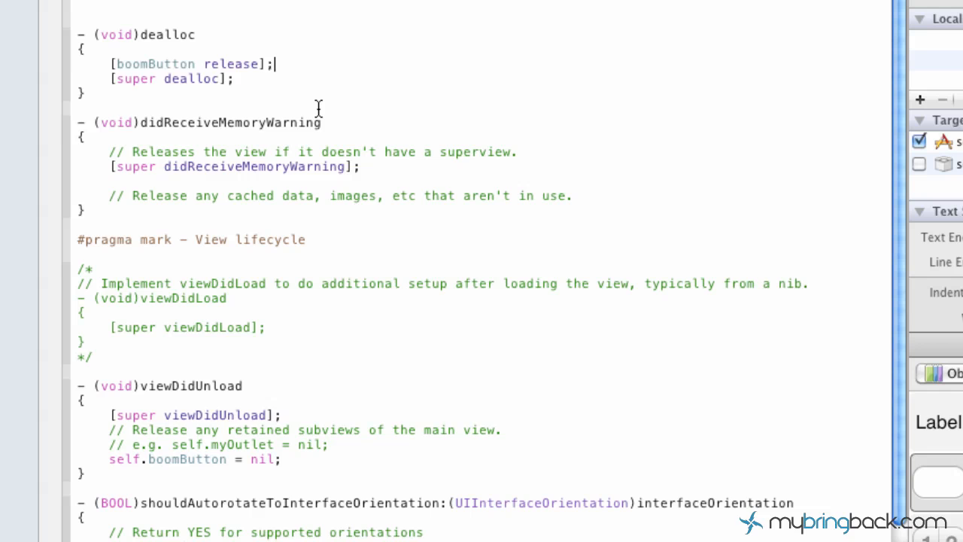
scroll(320, 105, up, 4)
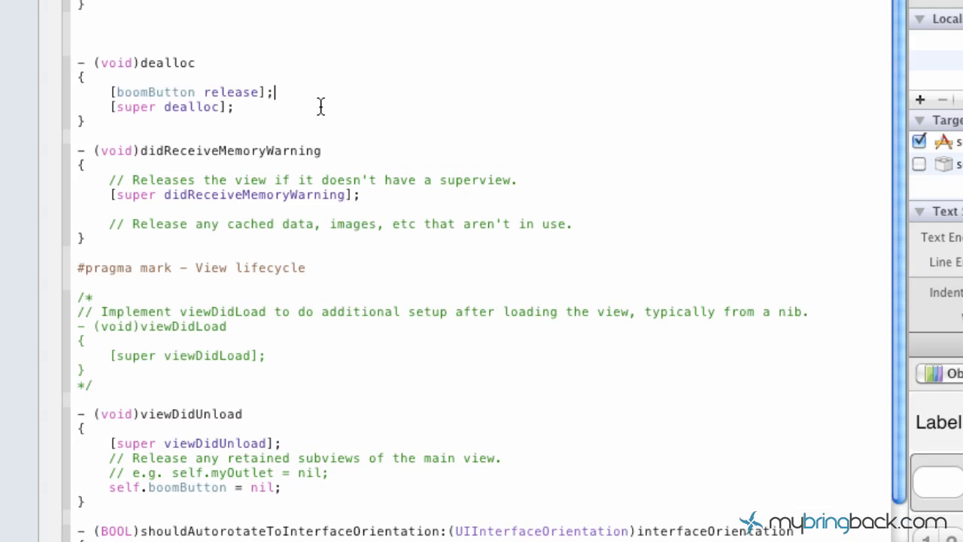
scroll(320, 105, up, 4)
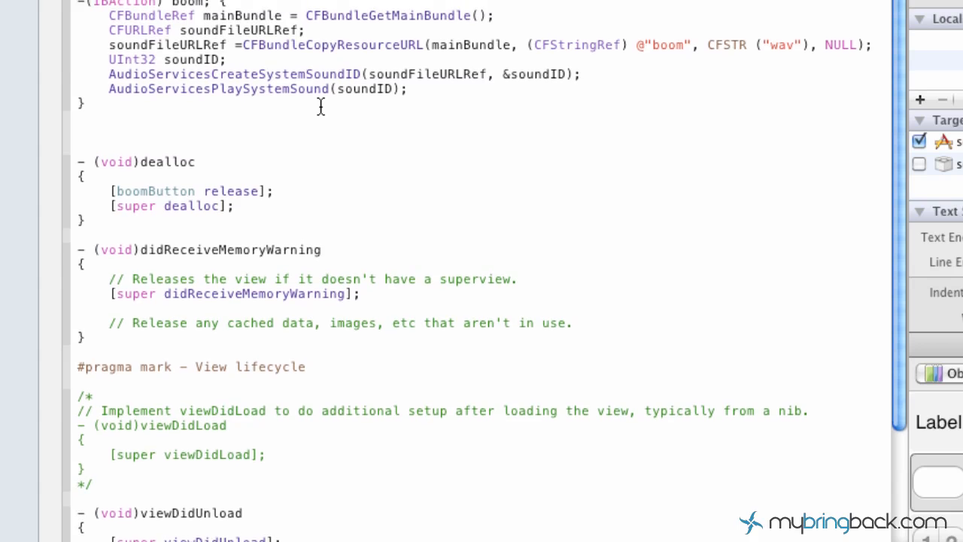
scroll(321, 105, up, 3)
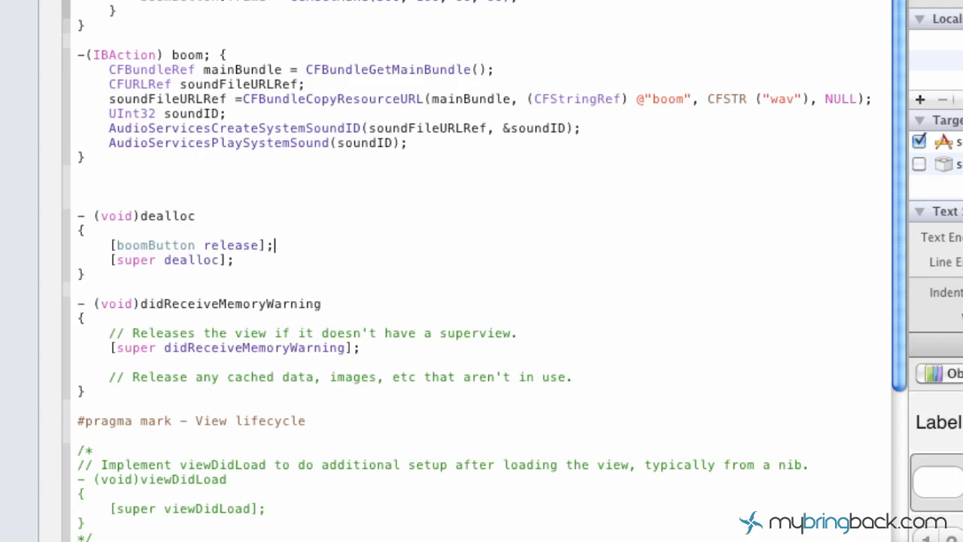
- Build and run the app (Cmd+R) in the iPad Simulator, briefly checking the 20 in the portrait frame code
key(super+r)
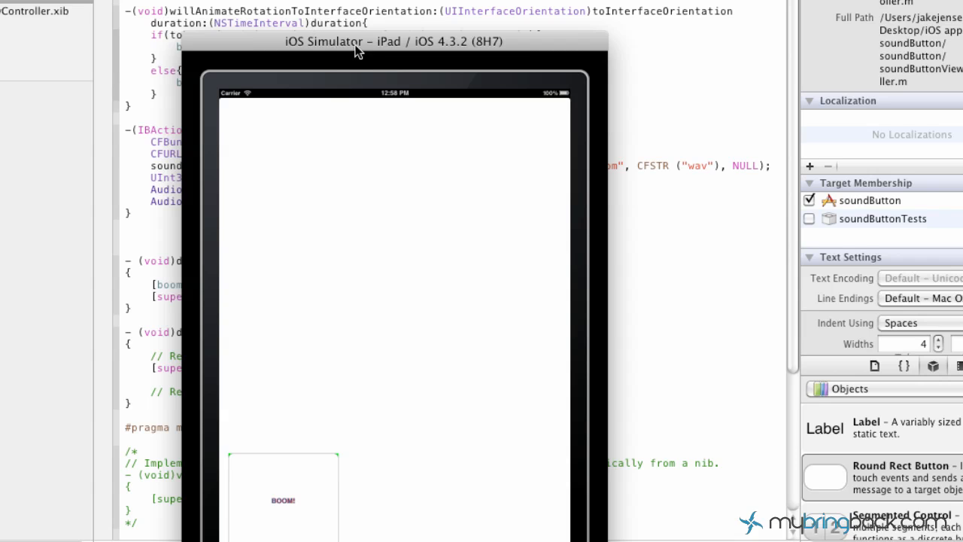
drag(358, 43, 361, 73)
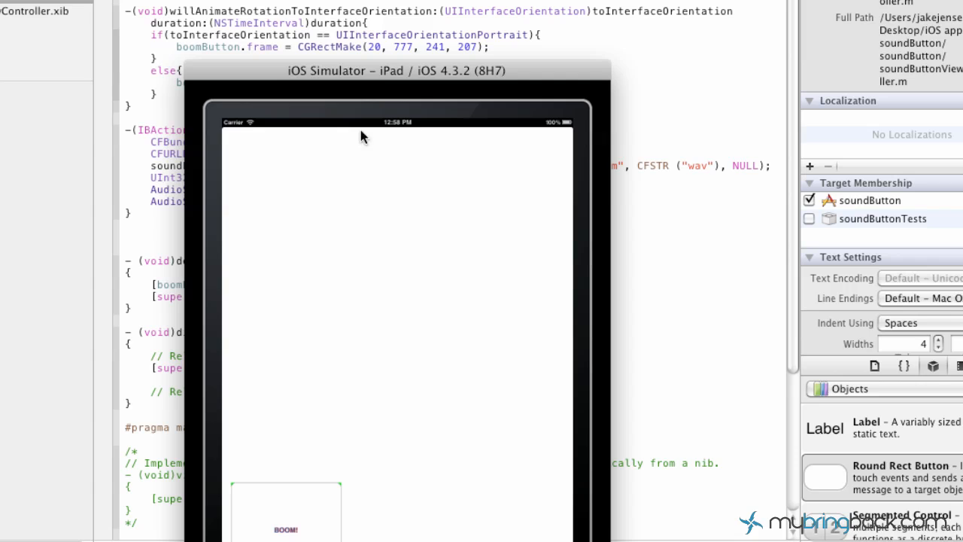
click(374, 49)
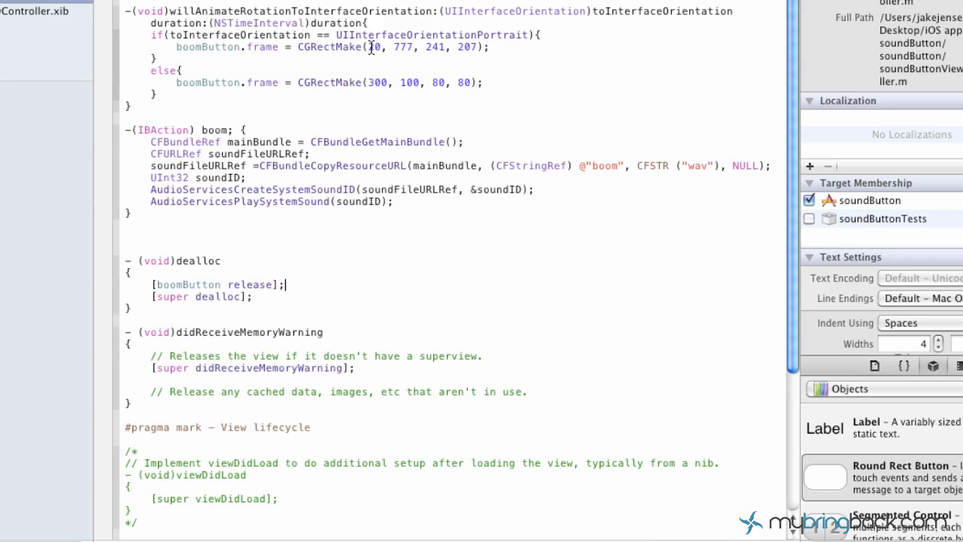
double_click(374, 47)
key(super+Tab)
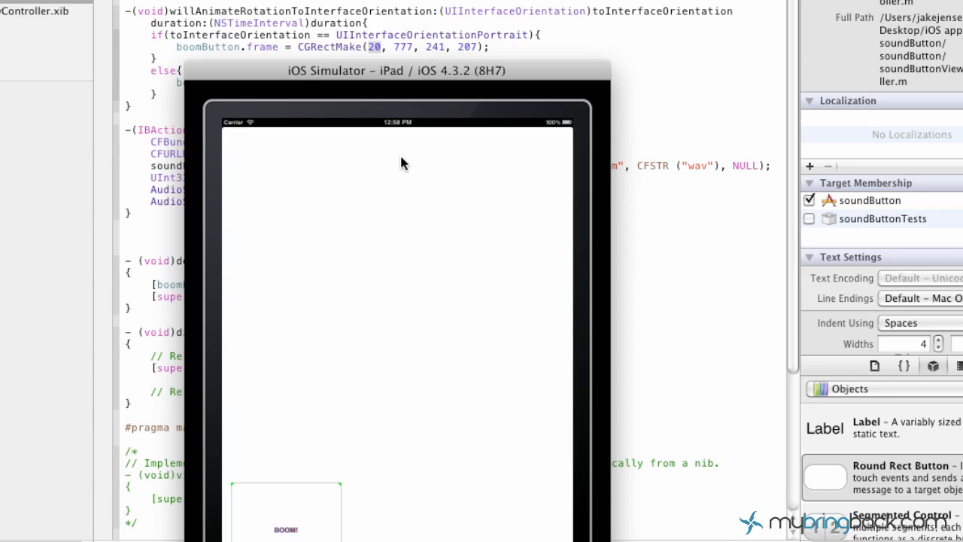
- Rotate the simulated iPad to landscape so the BOOM! button shrinks to a small square near the top
key(super+Left)
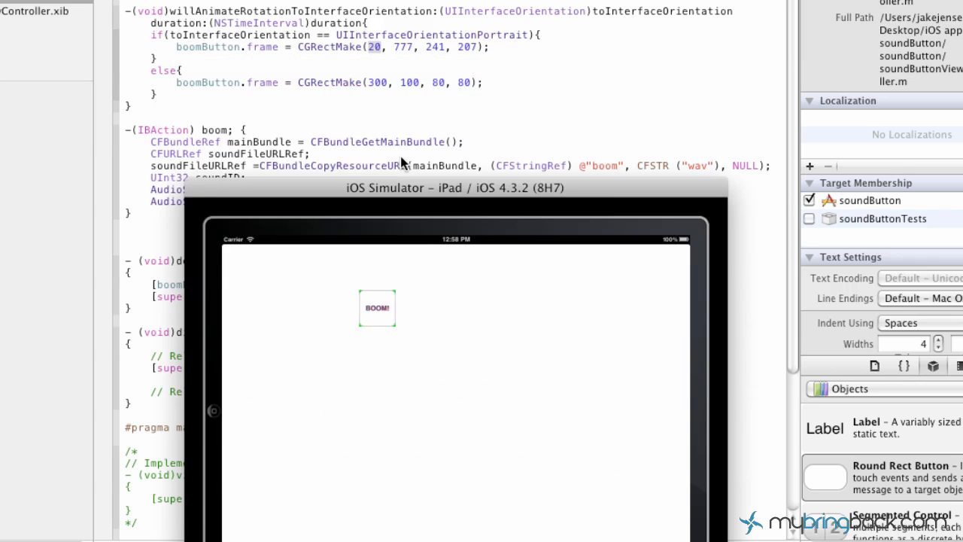
drag(424, 187, 426, 114)
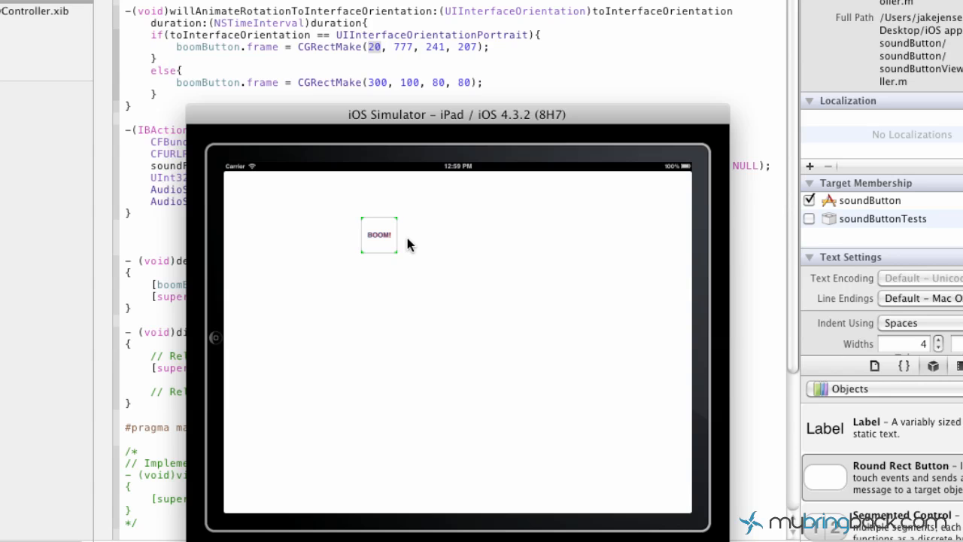
- Rotate the simulated iPad back to portrait, restoring the large BOOM! button at the bottom-left
key(super+Left)
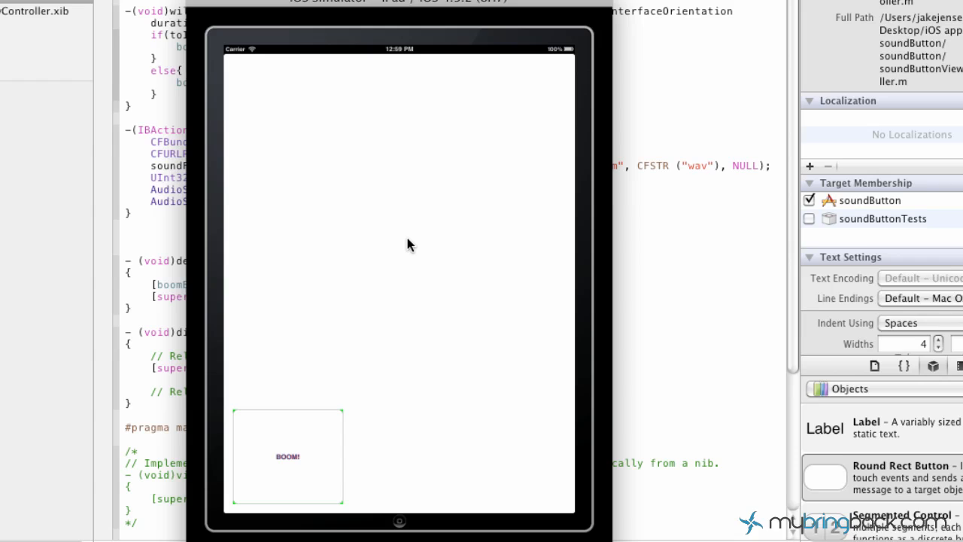